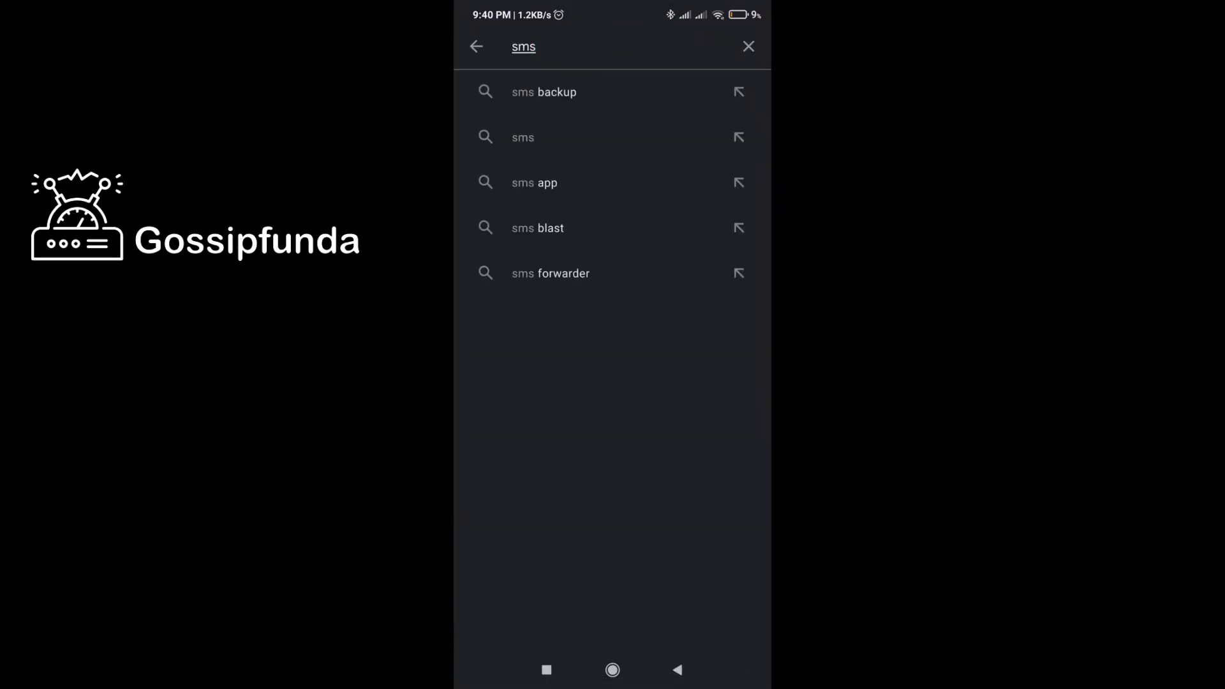
Install SMS Backup & Restore from the 'sms backup' results, previewing one of its screenshots
left_click(544, 92)
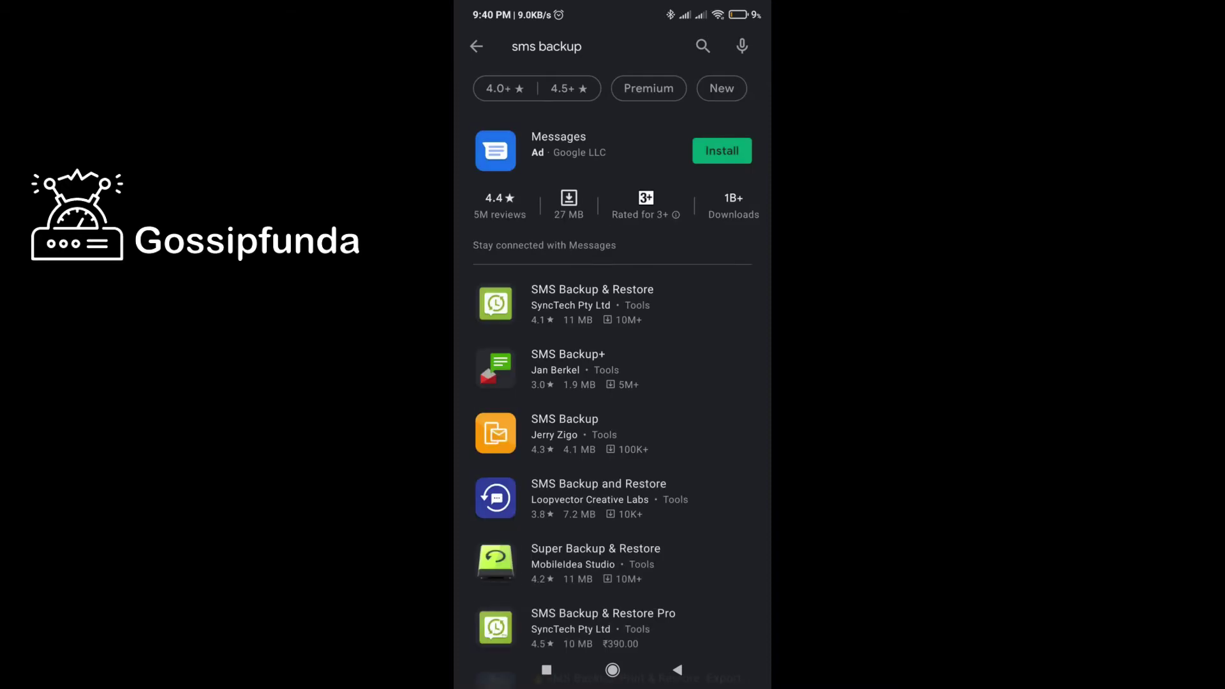
left_click(591, 303)
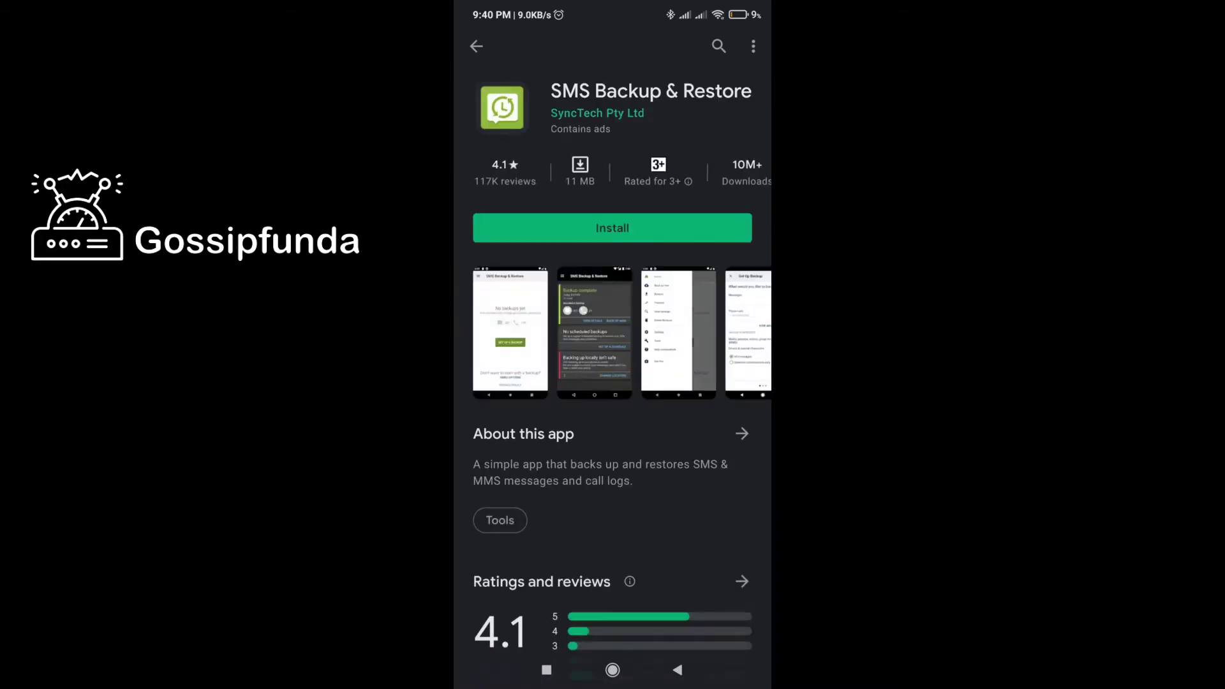
scroll(612, 334, "right", 5)
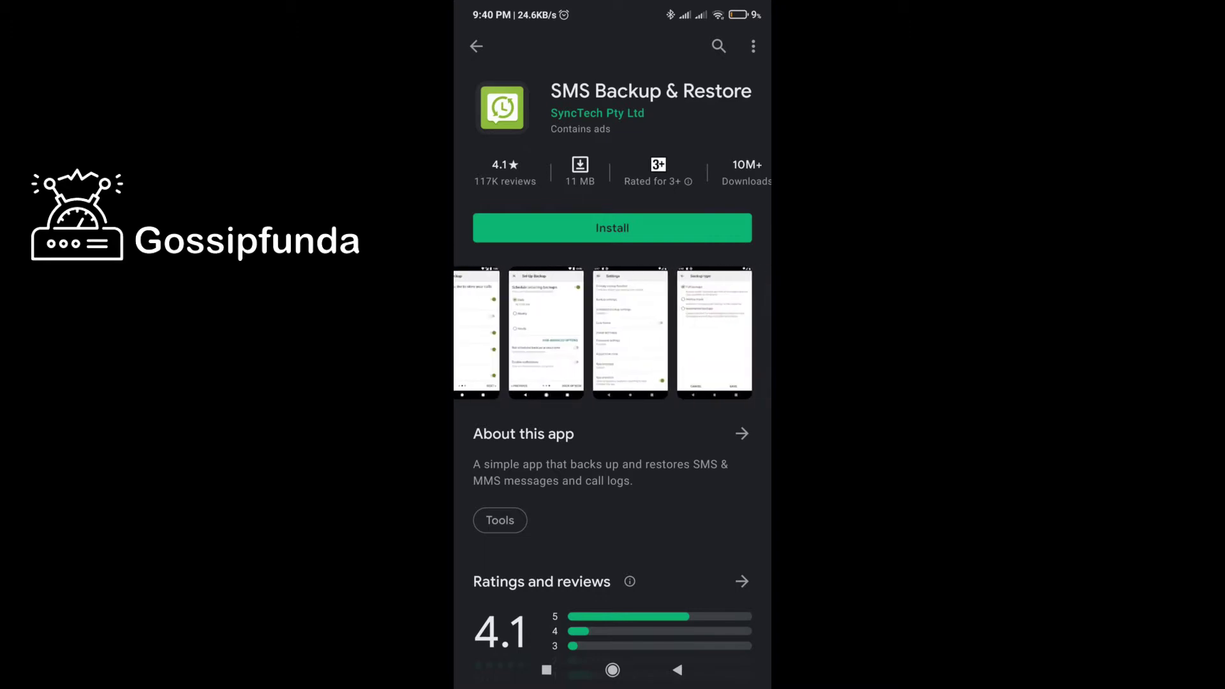
left_click(613, 228)
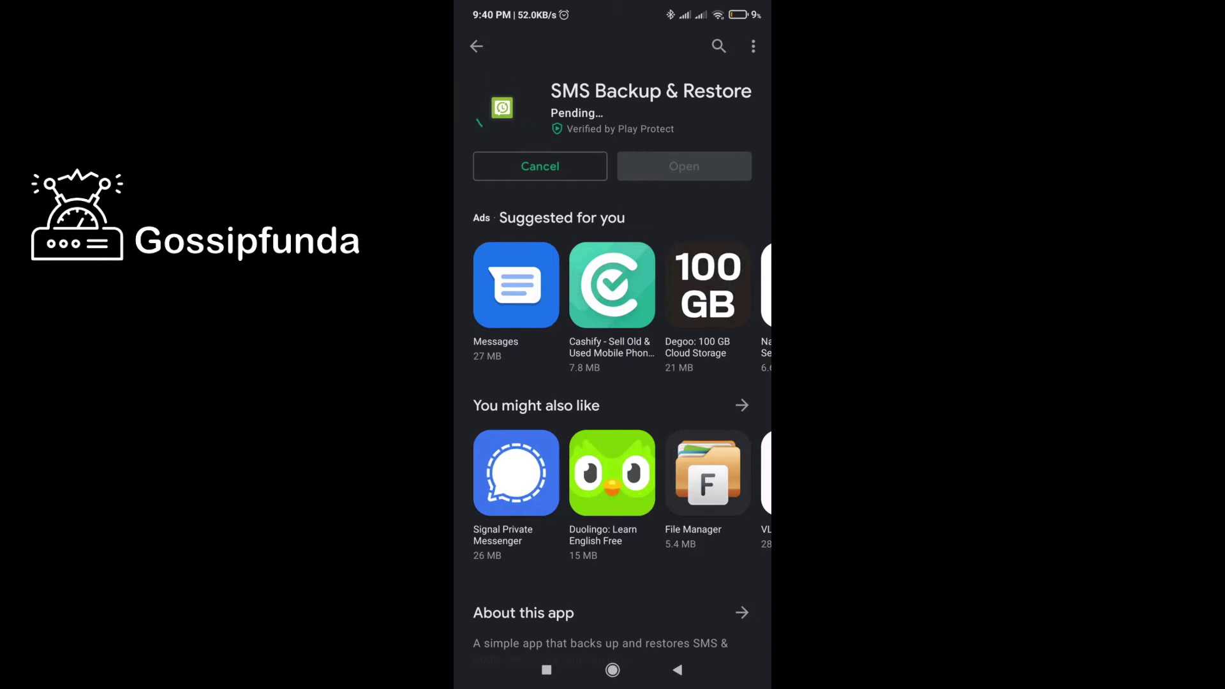
scroll(612, 382, "down", 5)
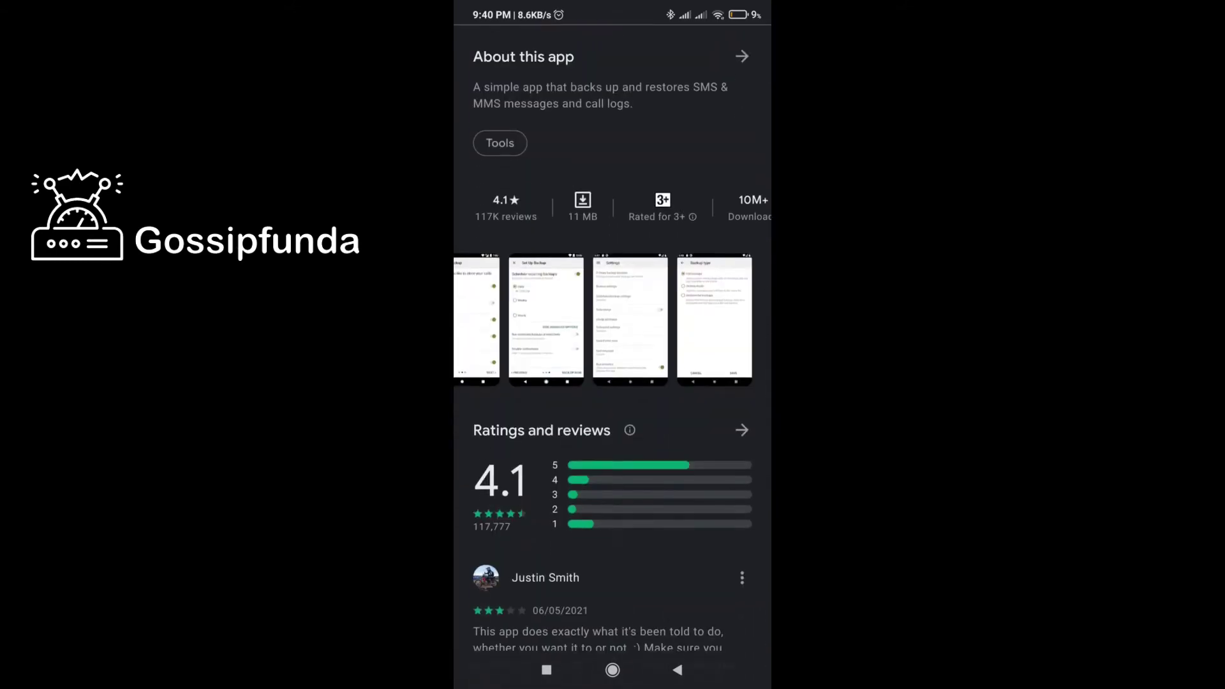
scroll(613, 320, "left", 1)
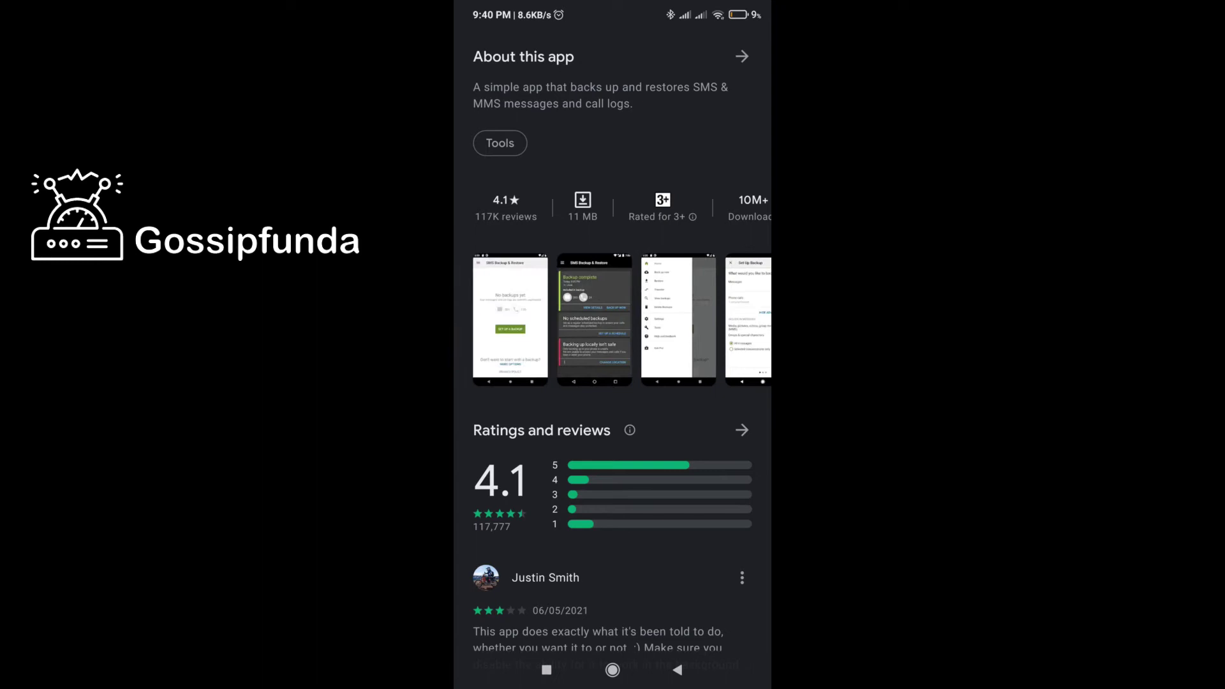
scroll(612, 320, "right", 2)
scroll(612, 320, "right", 2)
left_click(612, 320)
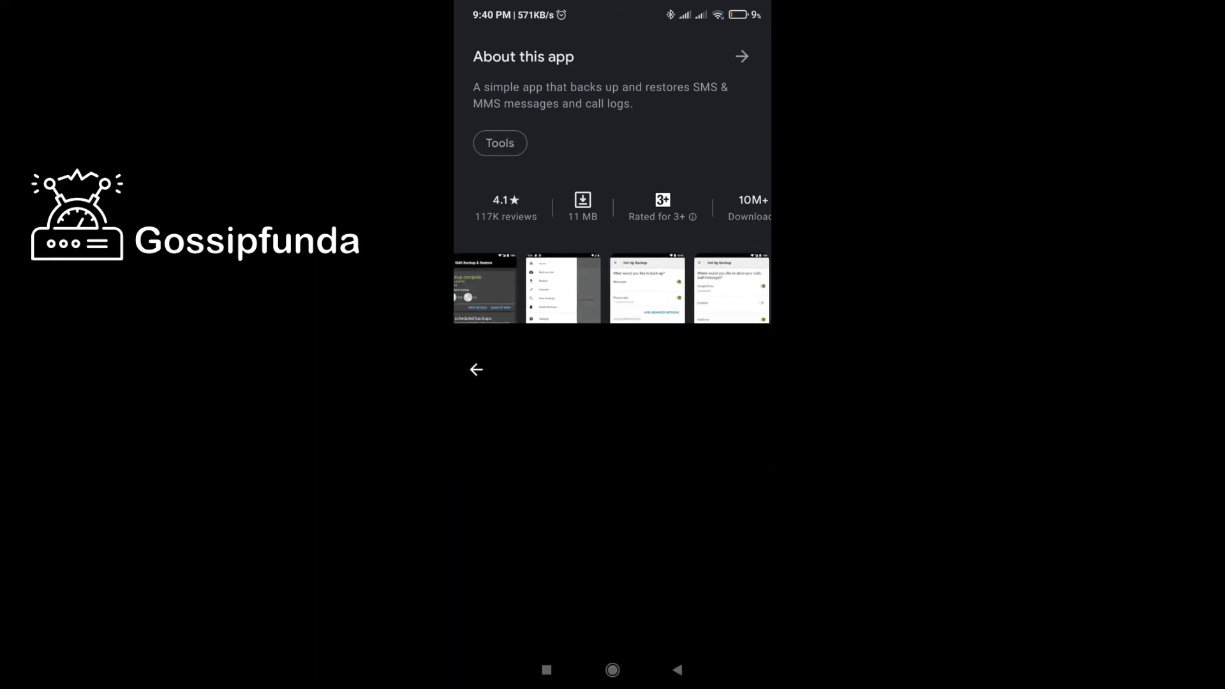
left_click(676, 670)
scroll(613, 383, "up", 5)
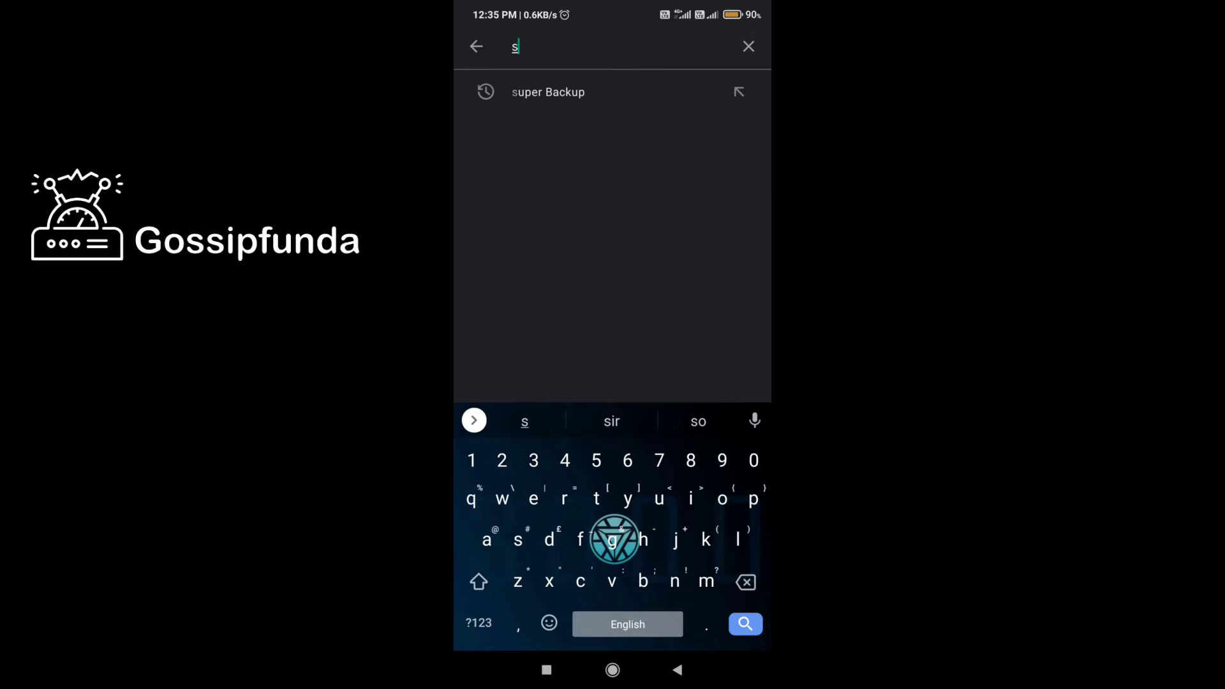
type("uper back")
Search for 'super backup' and start installing Super Backup & Restore
key("Return")
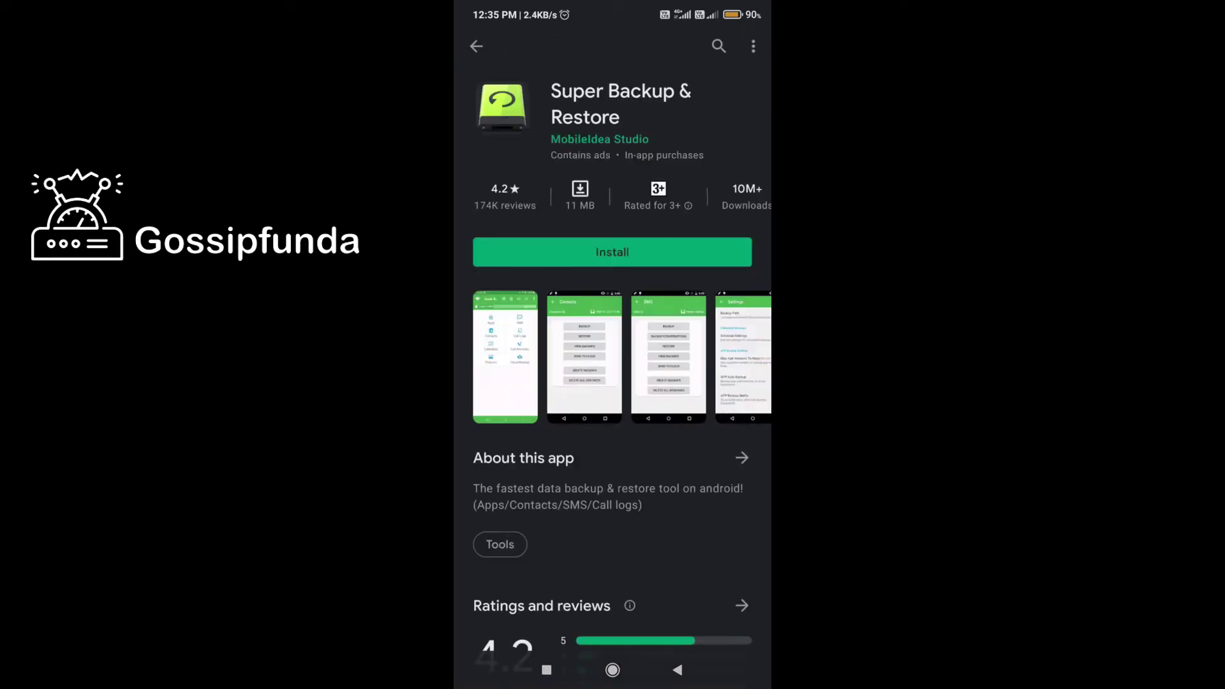
scroll(612, 383, "down", 2)
scroll(612, 383, "up", 2)
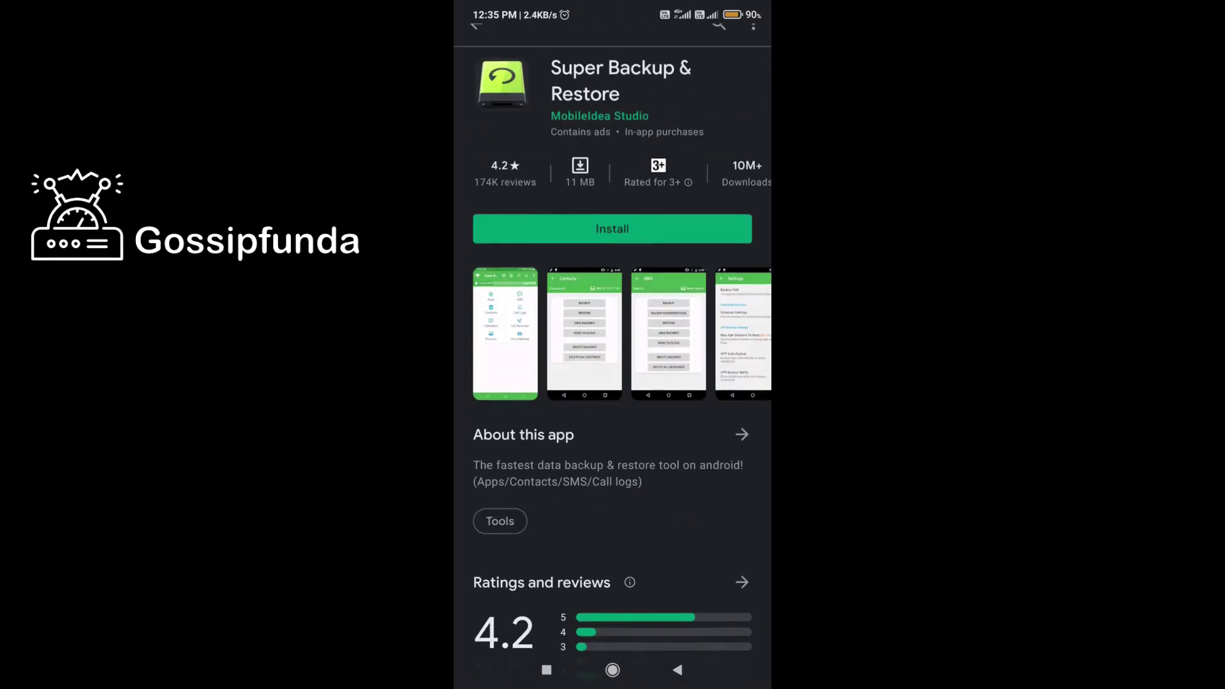
scroll(612, 383, "down", 4)
scroll(612, 383, "up", 3)
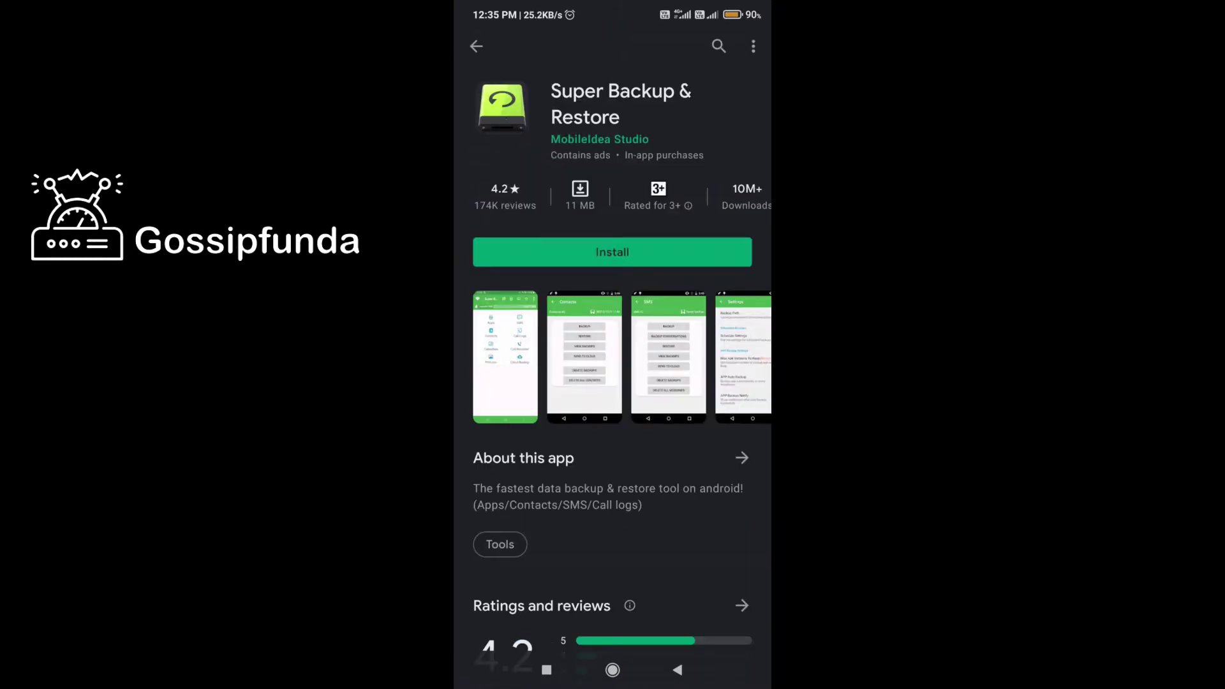
left_click(613, 252)
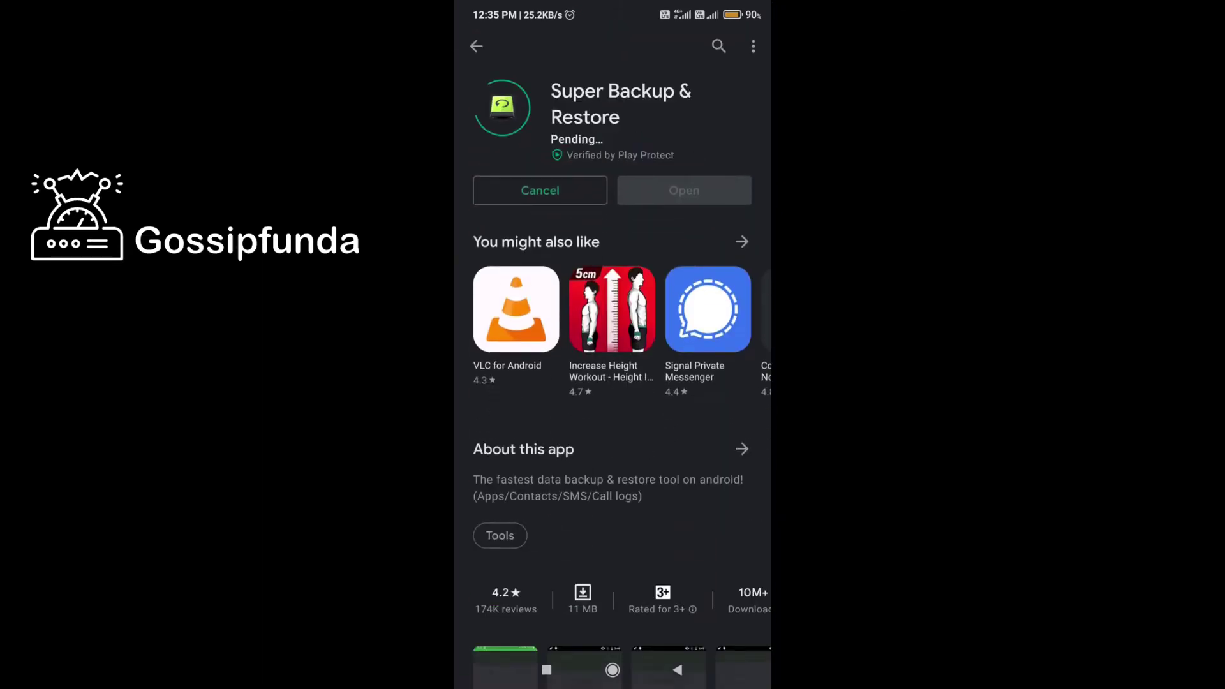
scroll(613, 382, "down", 5)
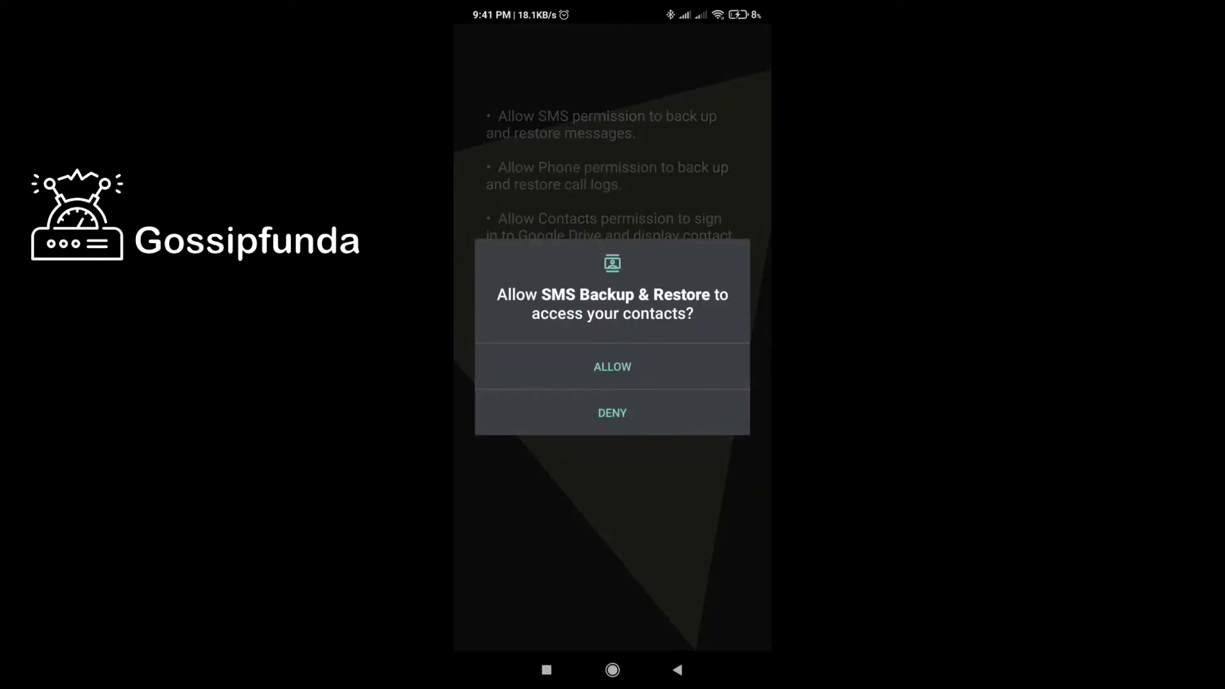
Allow contacts, phone and call-log permissions, then begin a new backup setup
left_click(613, 366)
left_click(613, 365)
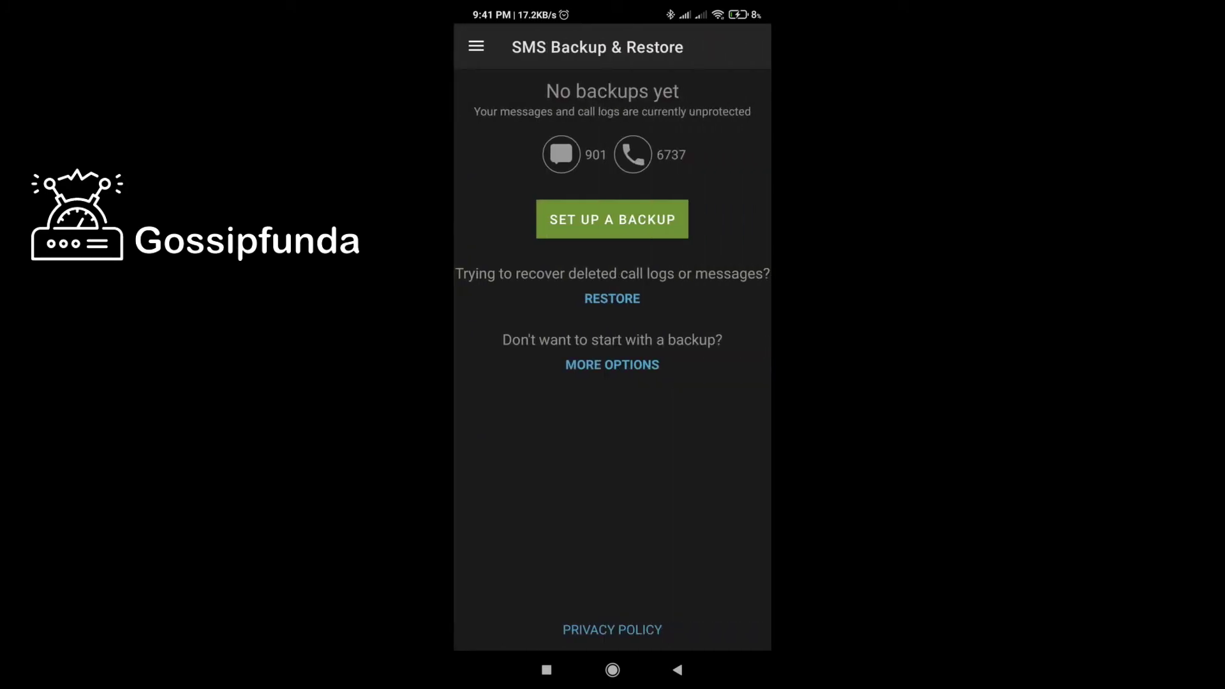
left_click(476, 46)
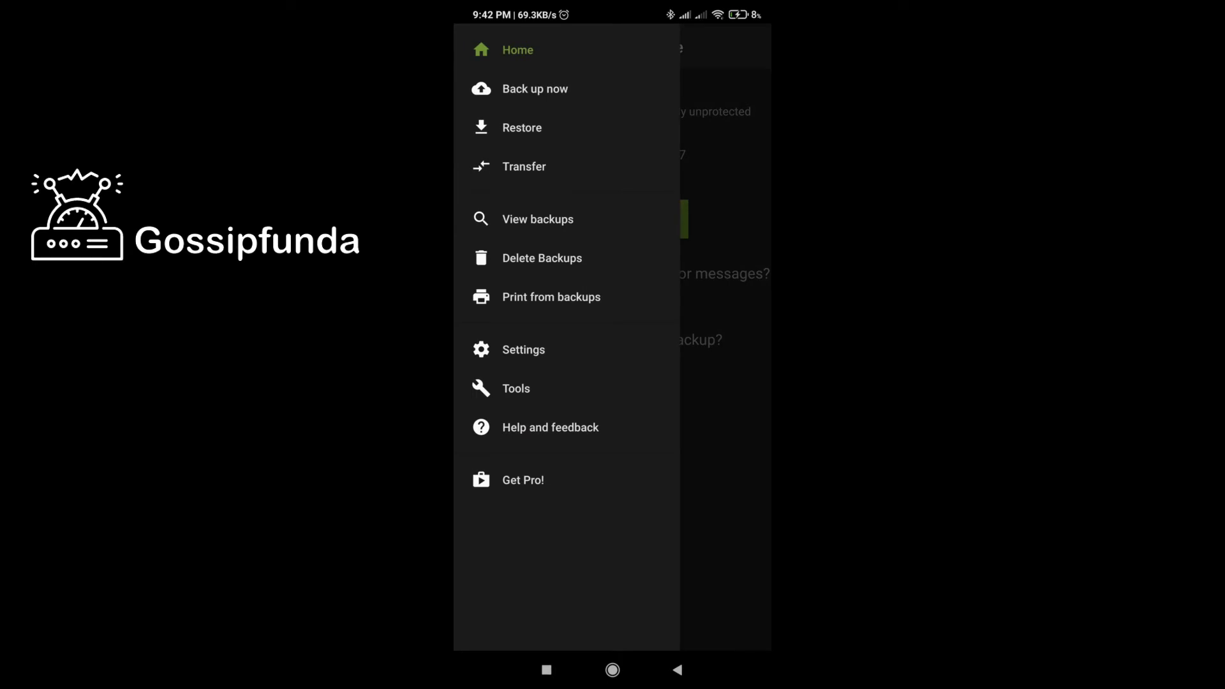
key("Escape")
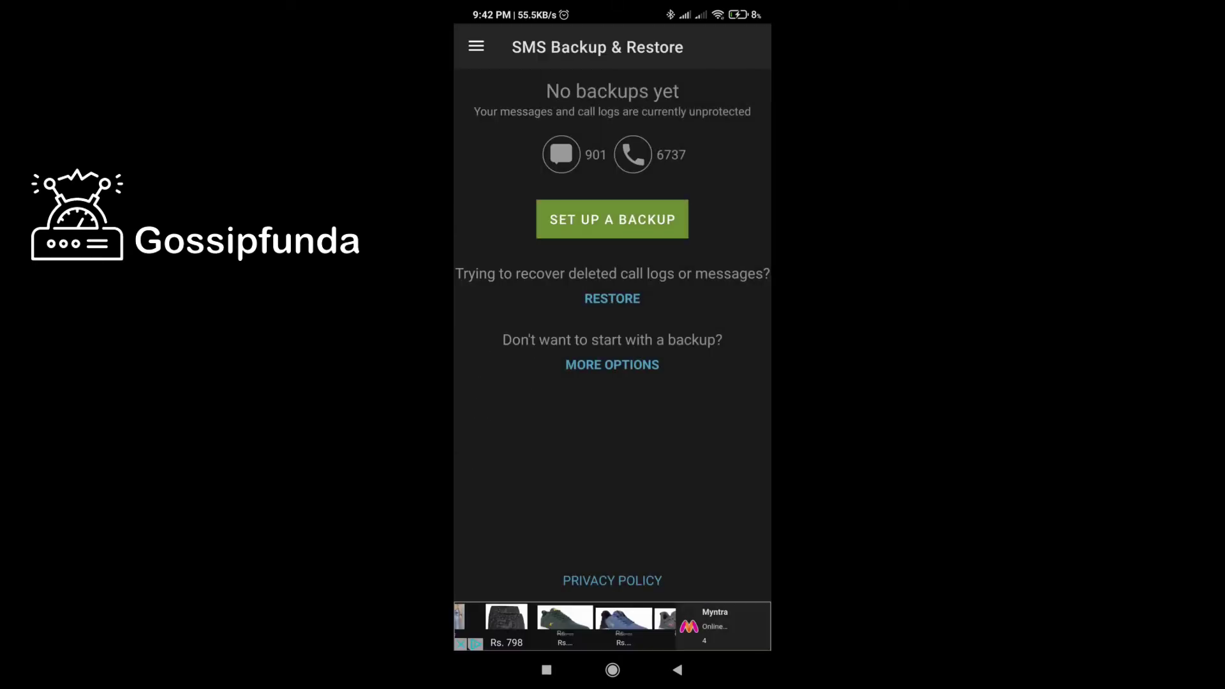
left_click(612, 220)
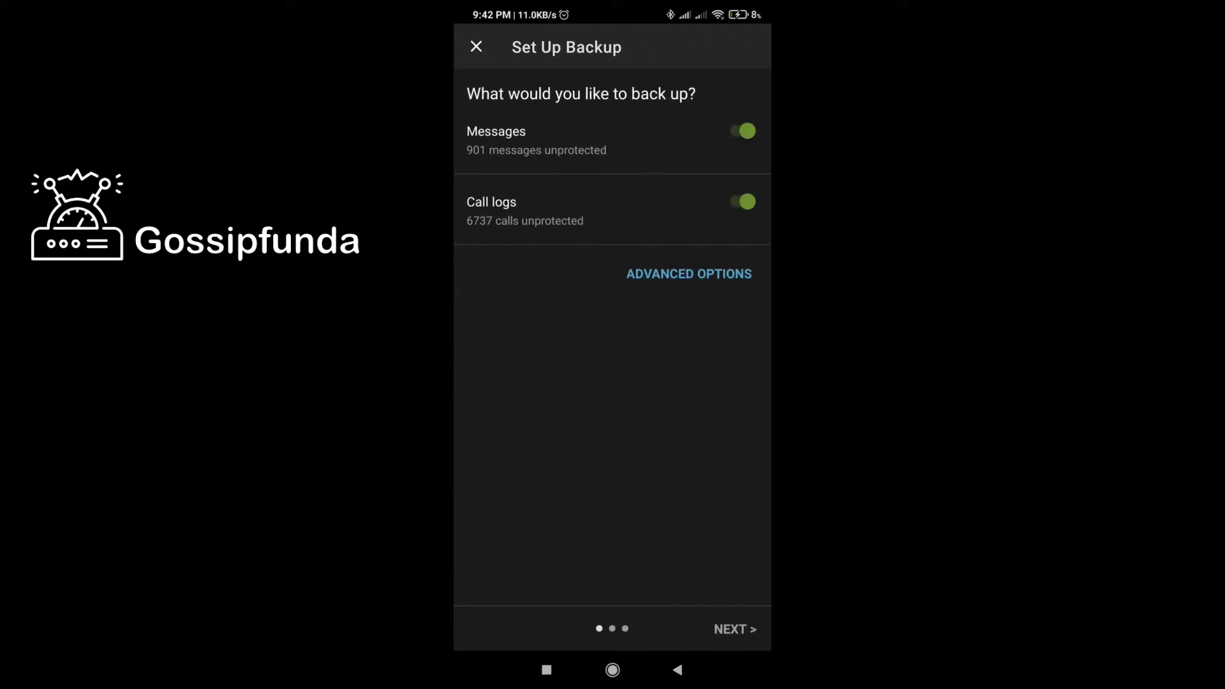
Continue to backup locations and choose the phone itself for storage
left_click(735, 628)
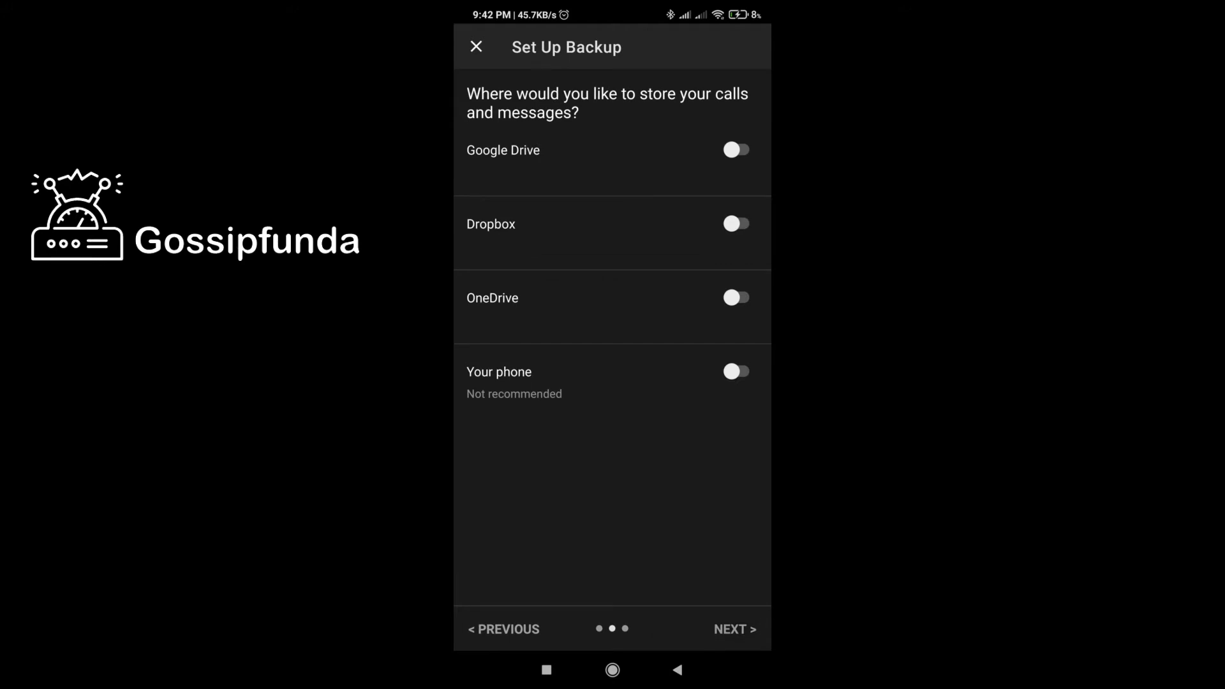
left_click(736, 371)
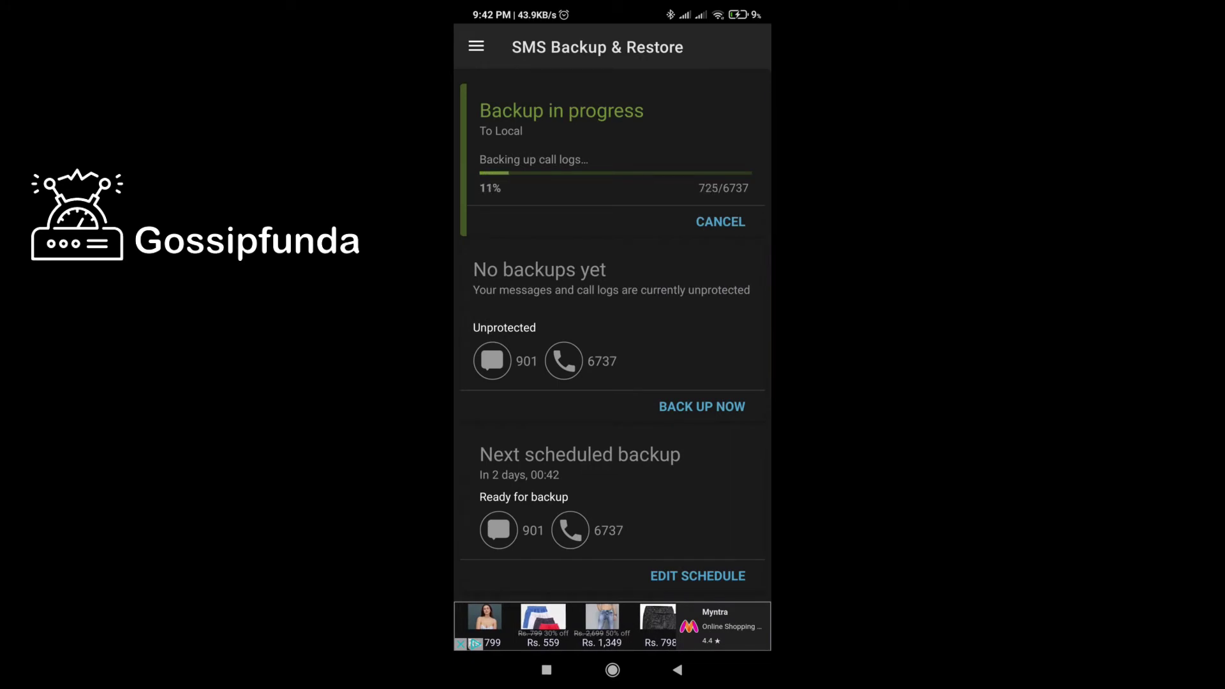
Once the backup completes, open and close the navigation drawer twice
left_click(459, 643)
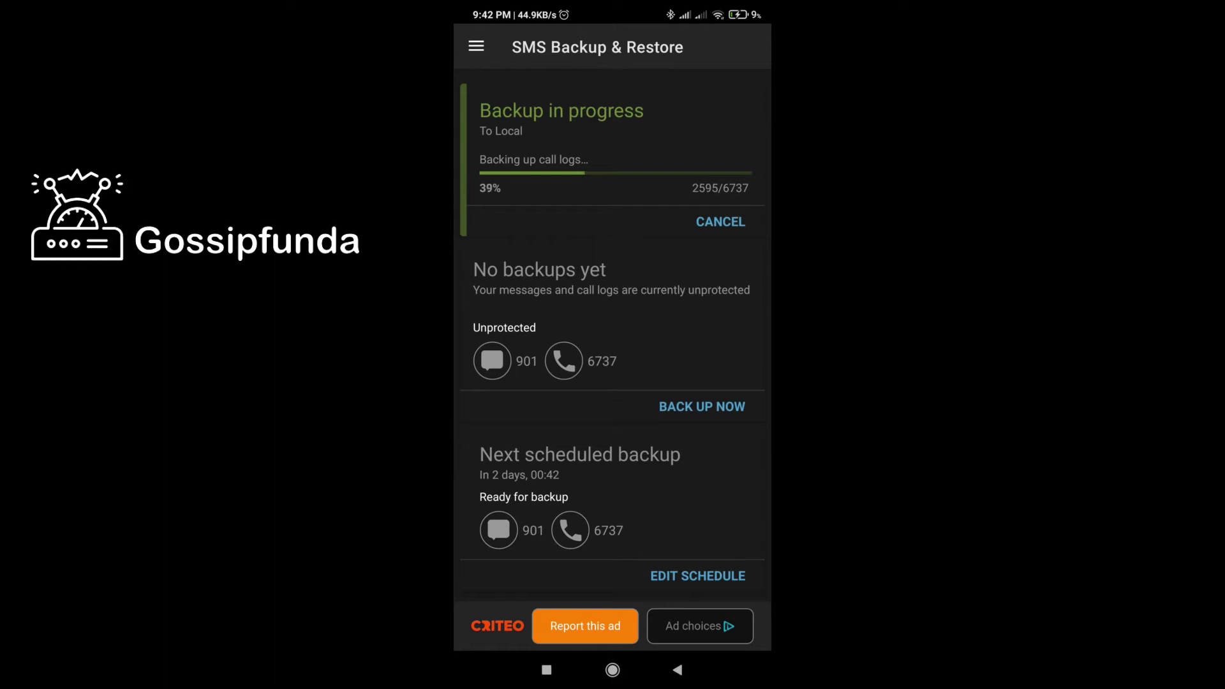
scroll(612, 335, "down", 5)
scroll(612, 335, "up", 5)
left_click(476, 47)
left_click(727, 382)
left_click(475, 46)
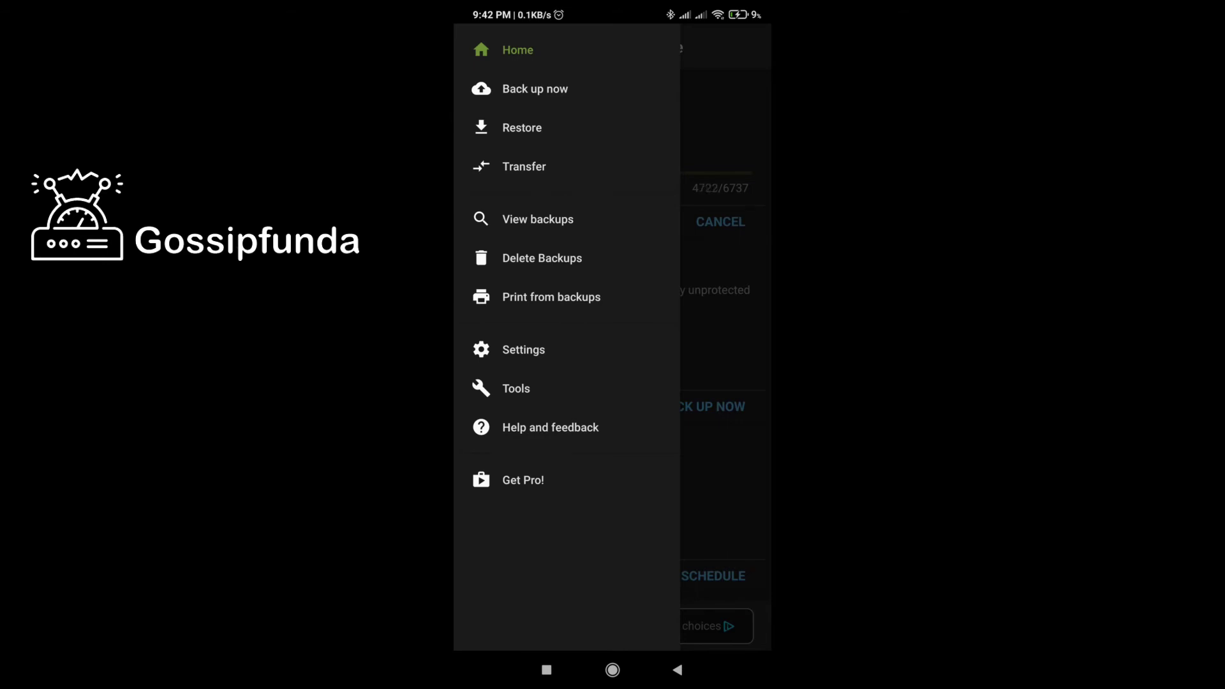
key("Escape")
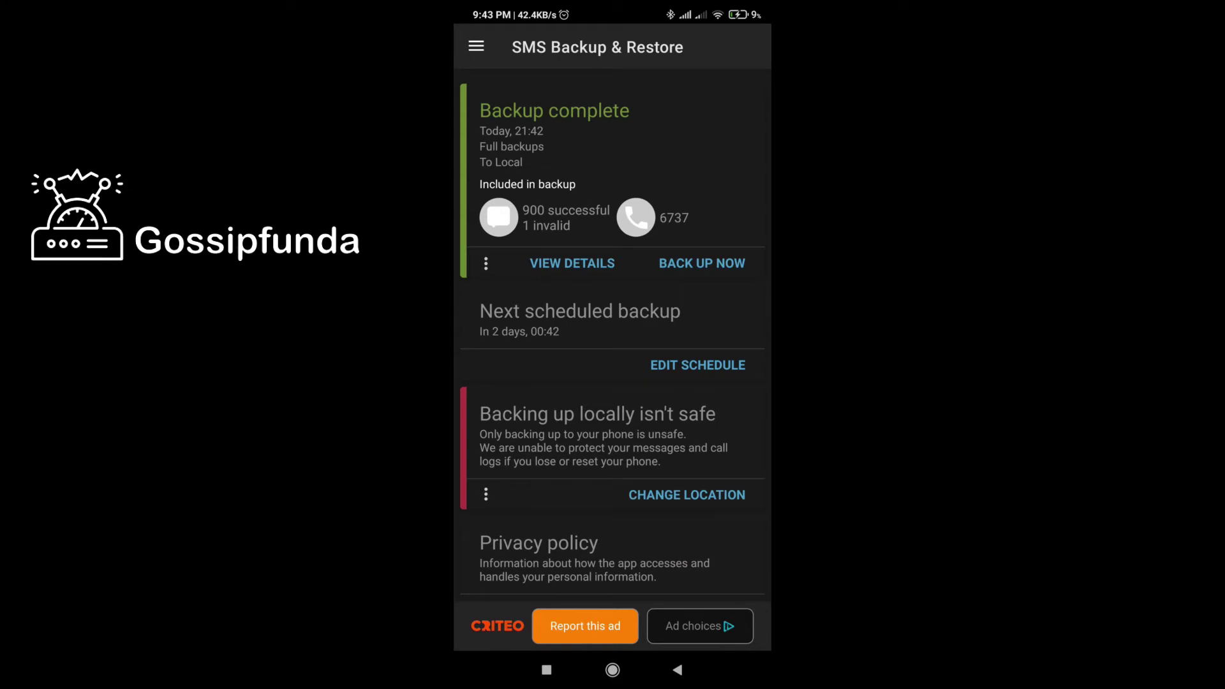
scroll(612, 335, "down", 2)
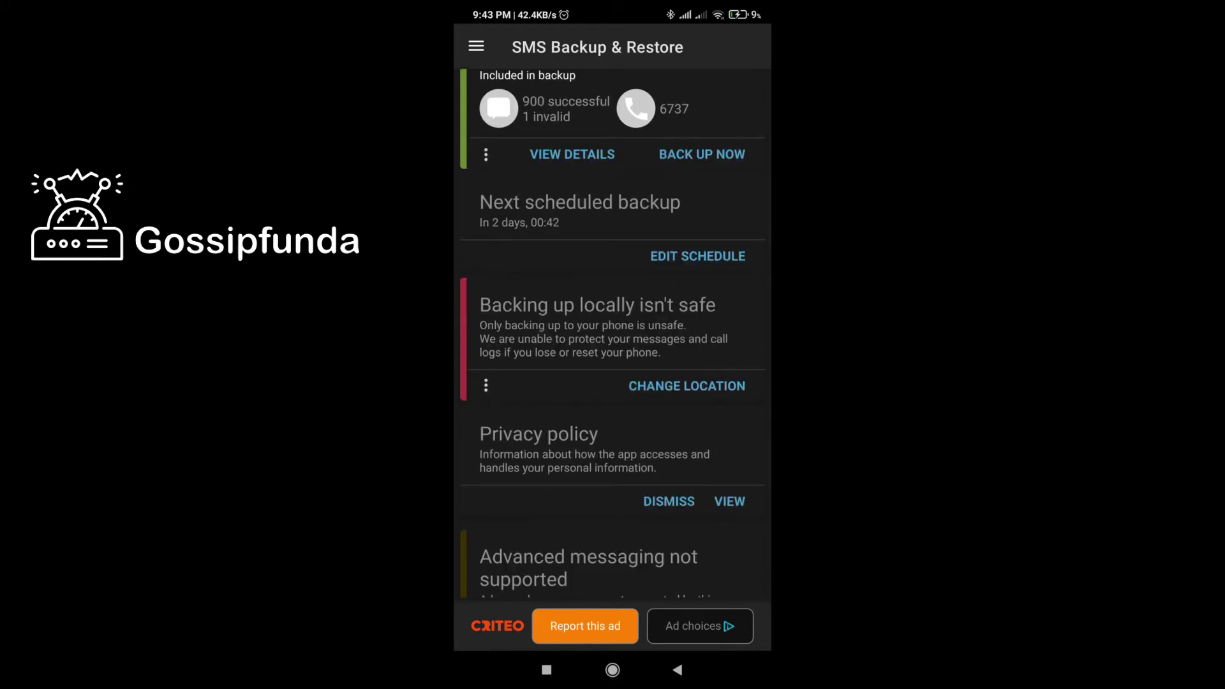
scroll(612, 335, "up", 2)
Browse the messages inside the local SMS backup file
left_click(475, 47)
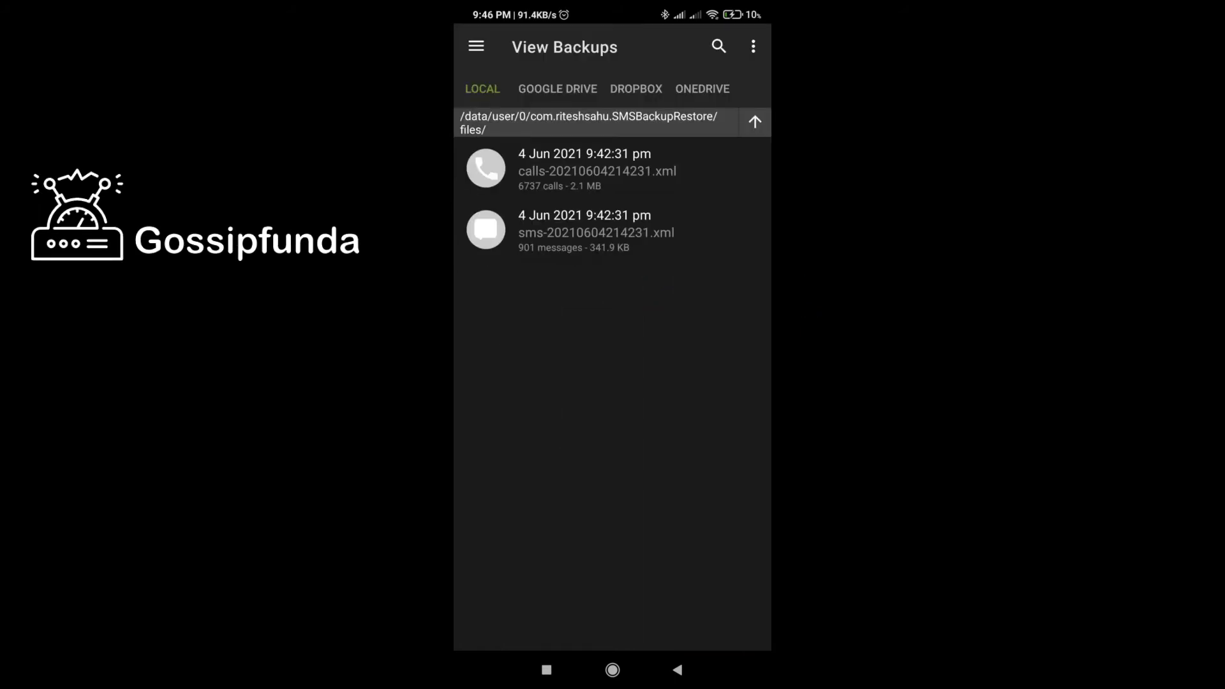
left_click(596, 232)
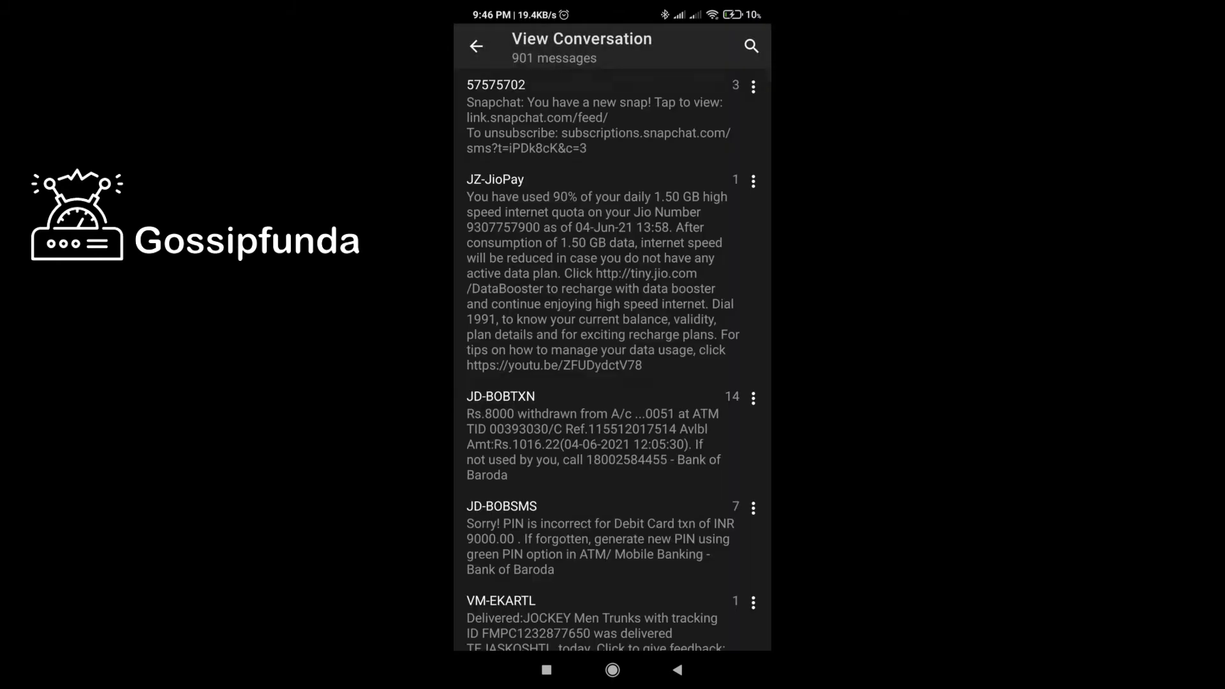
scroll(611, 363, "down", 10)
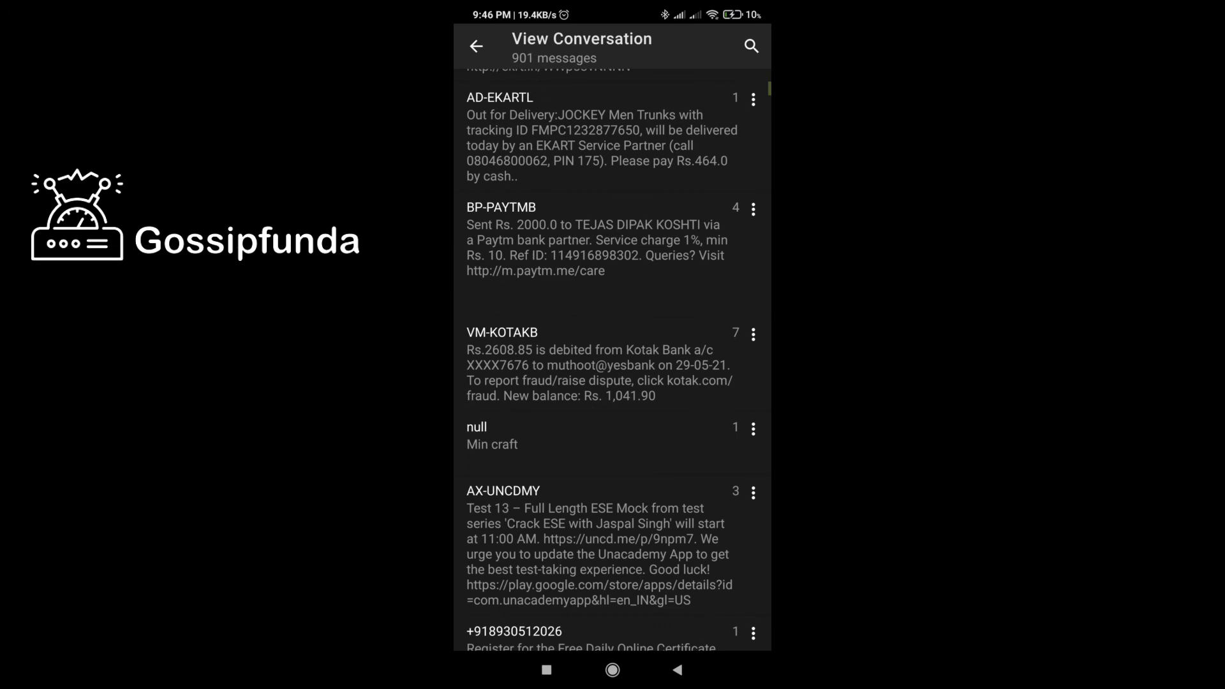
scroll(613, 360, "down", 5)
scroll(612, 361, "up", 10)
key("Escape")
Check the call logs in the calls backup, then go to the phone's home screen
left_click(593, 170)
left_click(676, 668)
left_click(593, 171)
left_click(677, 670)
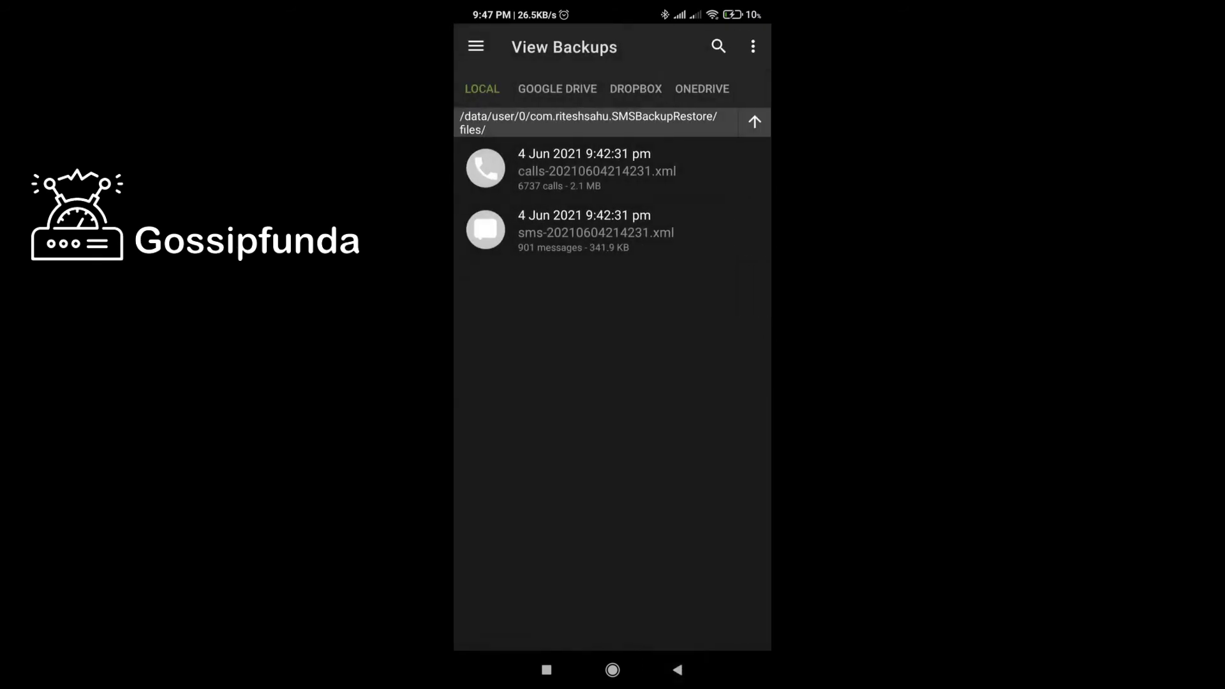
left_click(538, 220)
left_click(612, 669)
Delete the Jio conversation in Messaging and switch back to SMS Backup & Restore
left_click(724, 624)
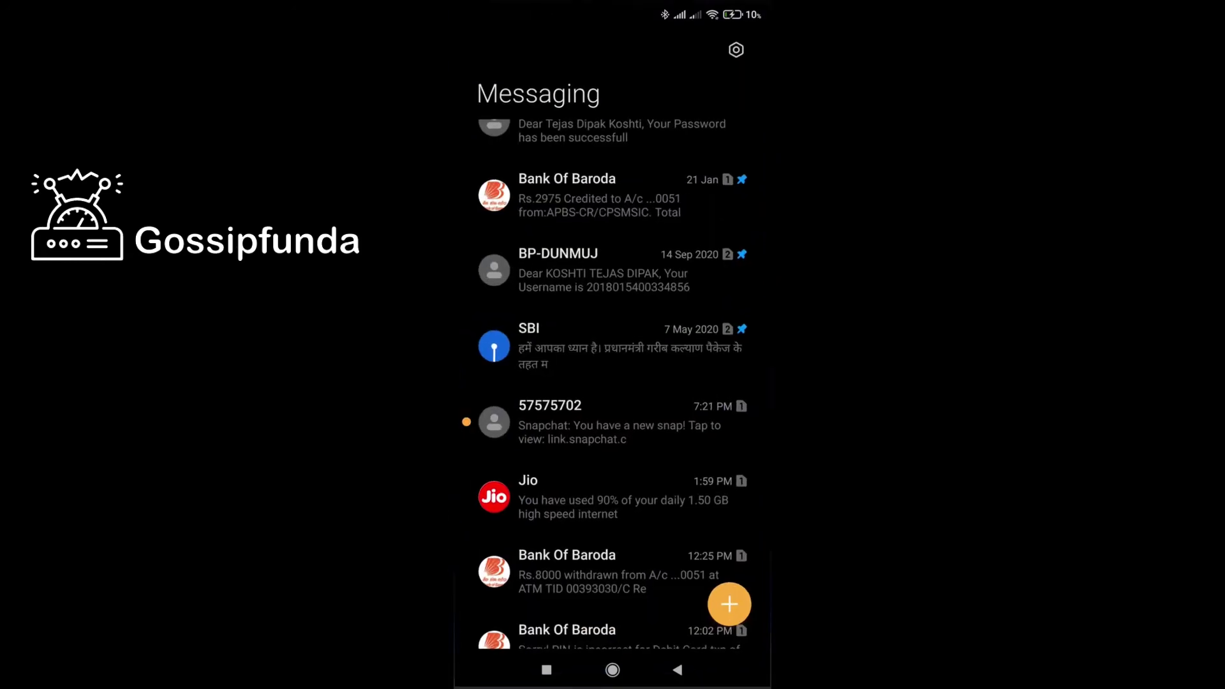
scroll(612, 384, "down", 2)
scroll(612, 383, "down", 10)
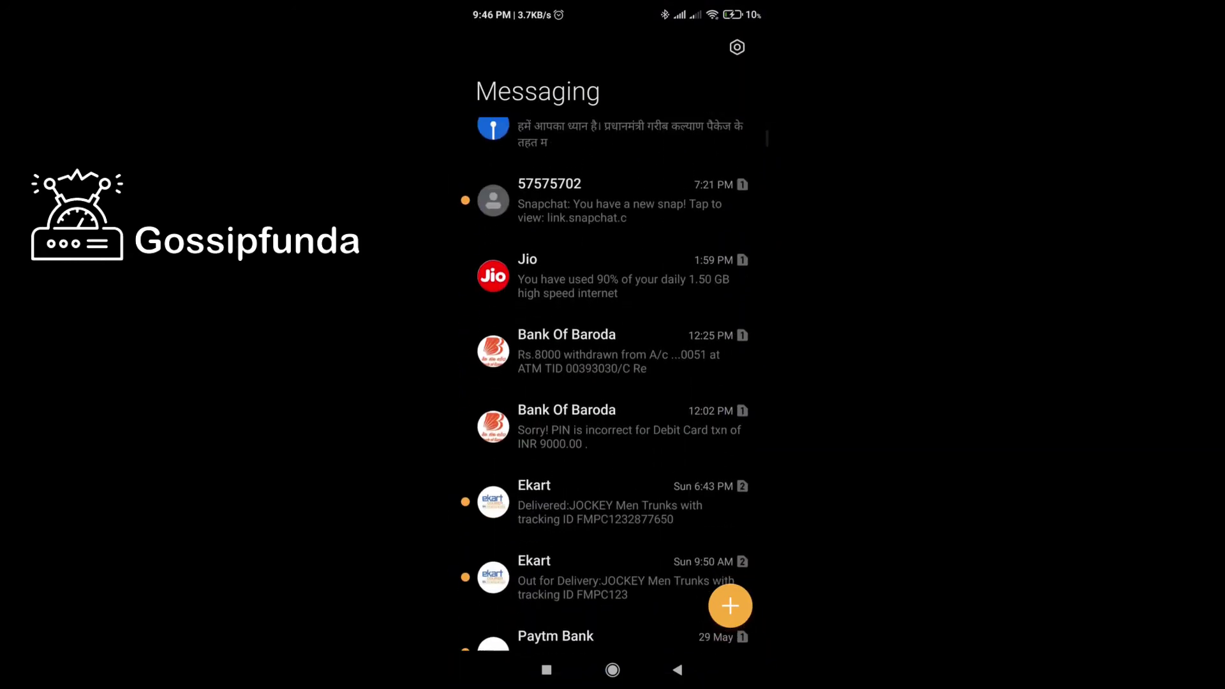
scroll(612, 382, "down", 5)
scroll(612, 383, "up", 3)
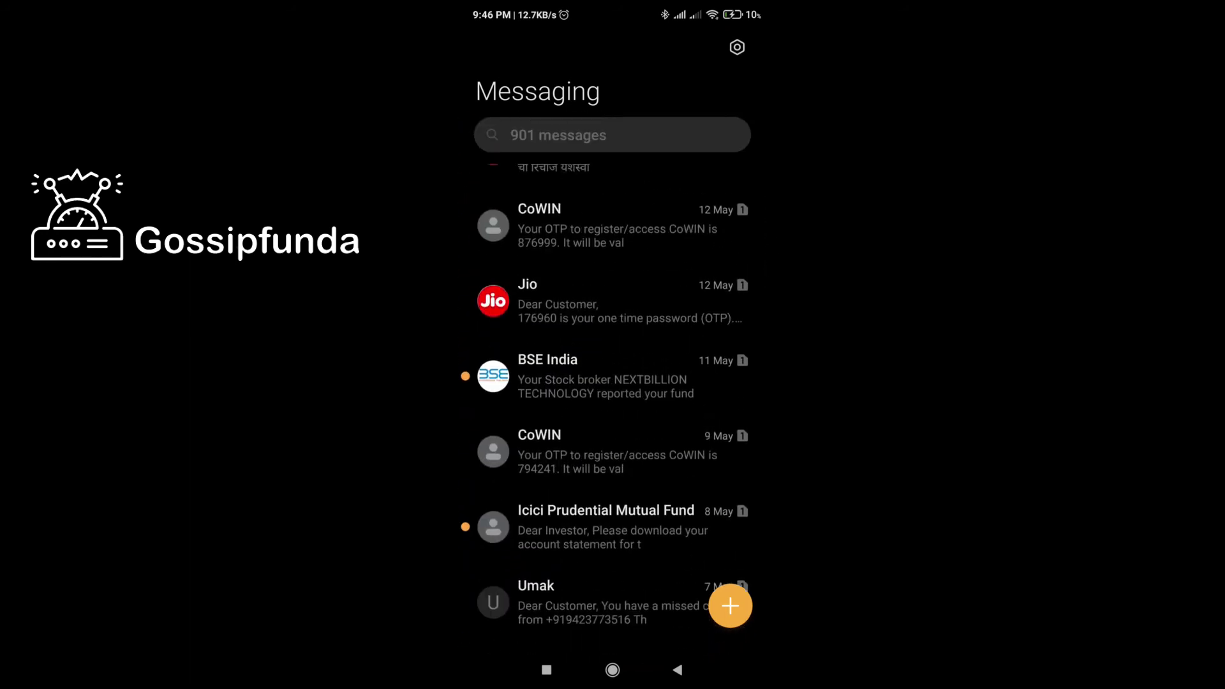
left_click(612, 301)
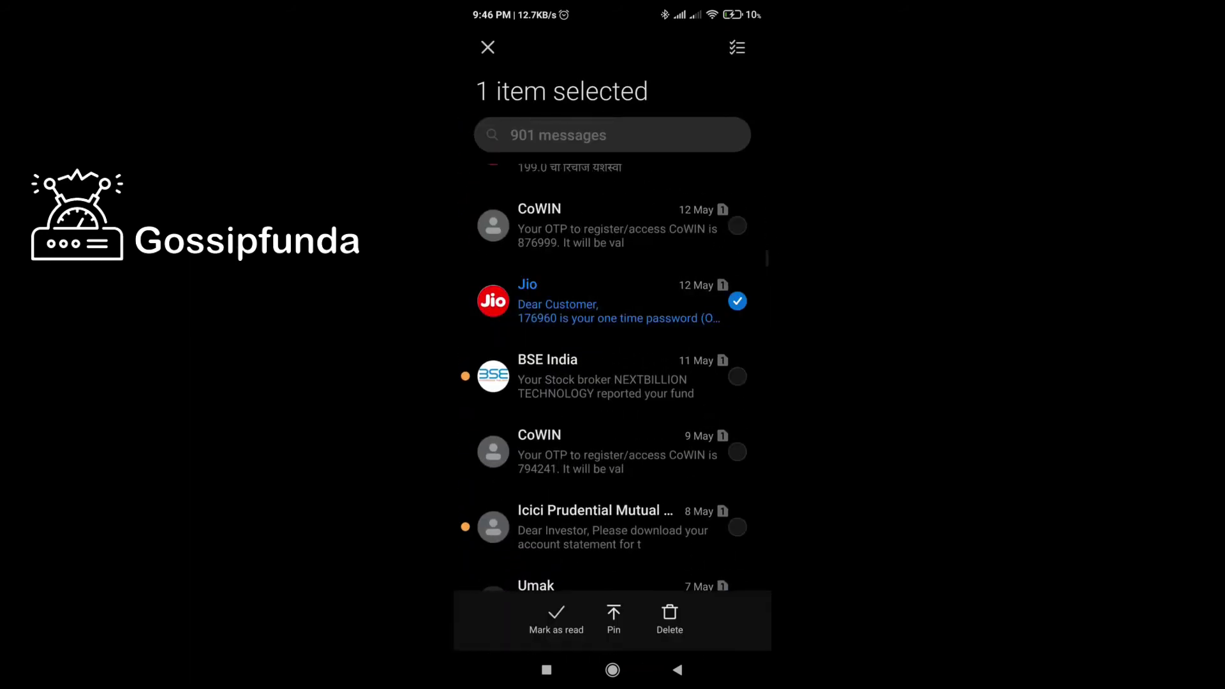
left_click(668, 617)
left_click(681, 604)
left_click(546, 670)
left_click(660, 383)
Recheck the calls backup's call logs, then choose Restore from the navigation drawer
left_click(596, 169)
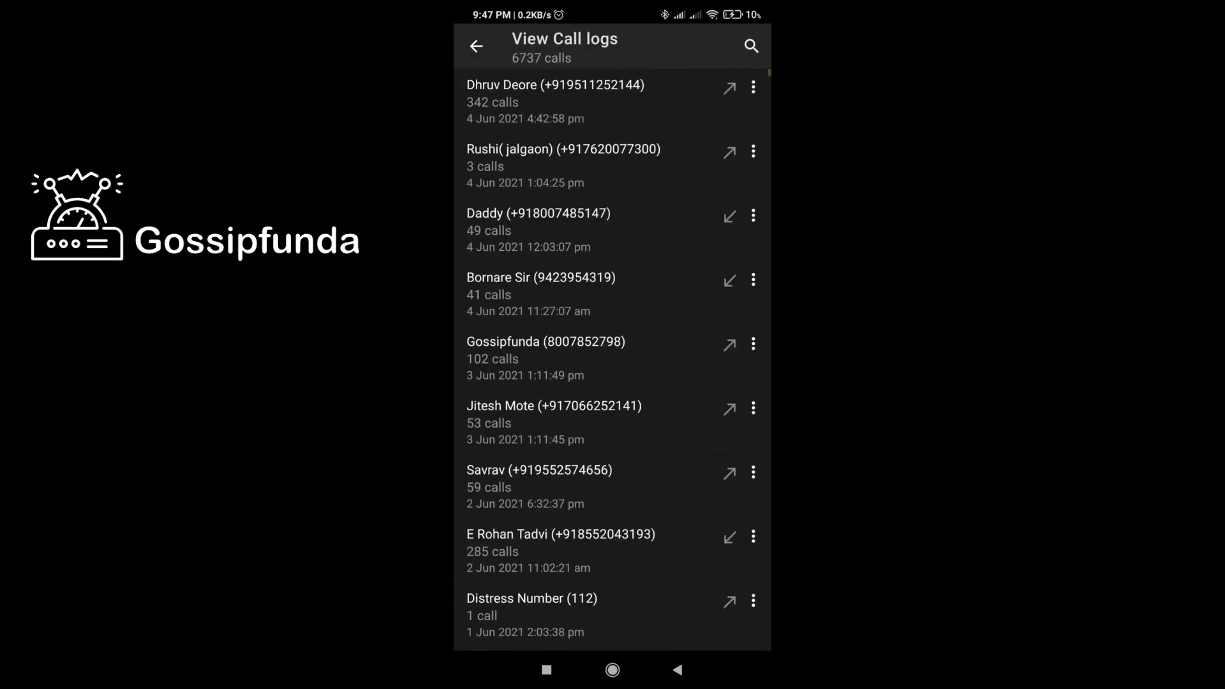
left_click(475, 47)
left_click(594, 165)
left_click(475, 46)
left_click(475, 46)
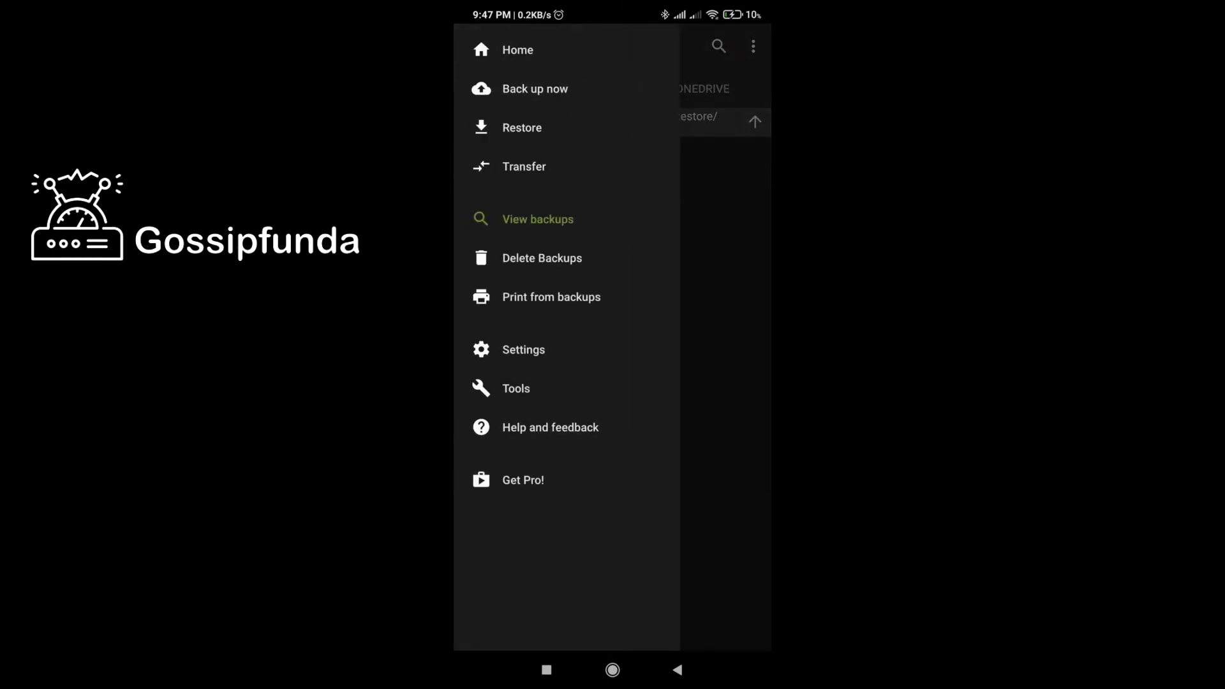
left_click(521, 127)
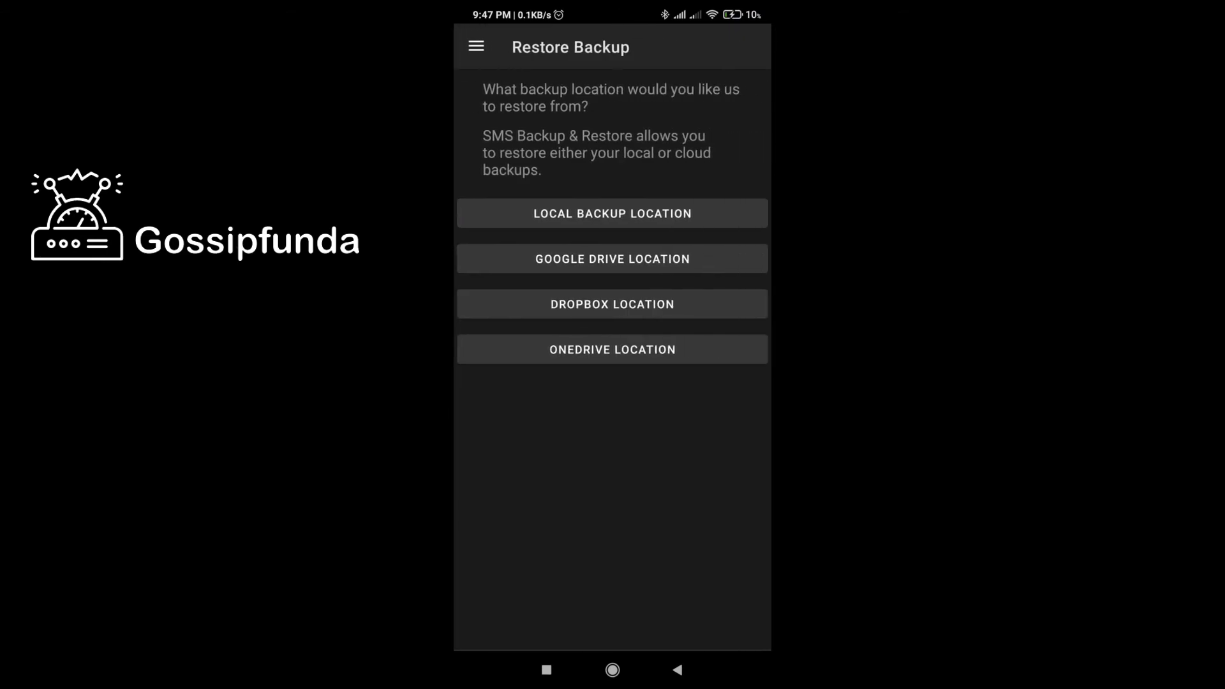
Restore messages from the local backup, excluding call logs, with the app as default SMS app
left_click(612, 213)
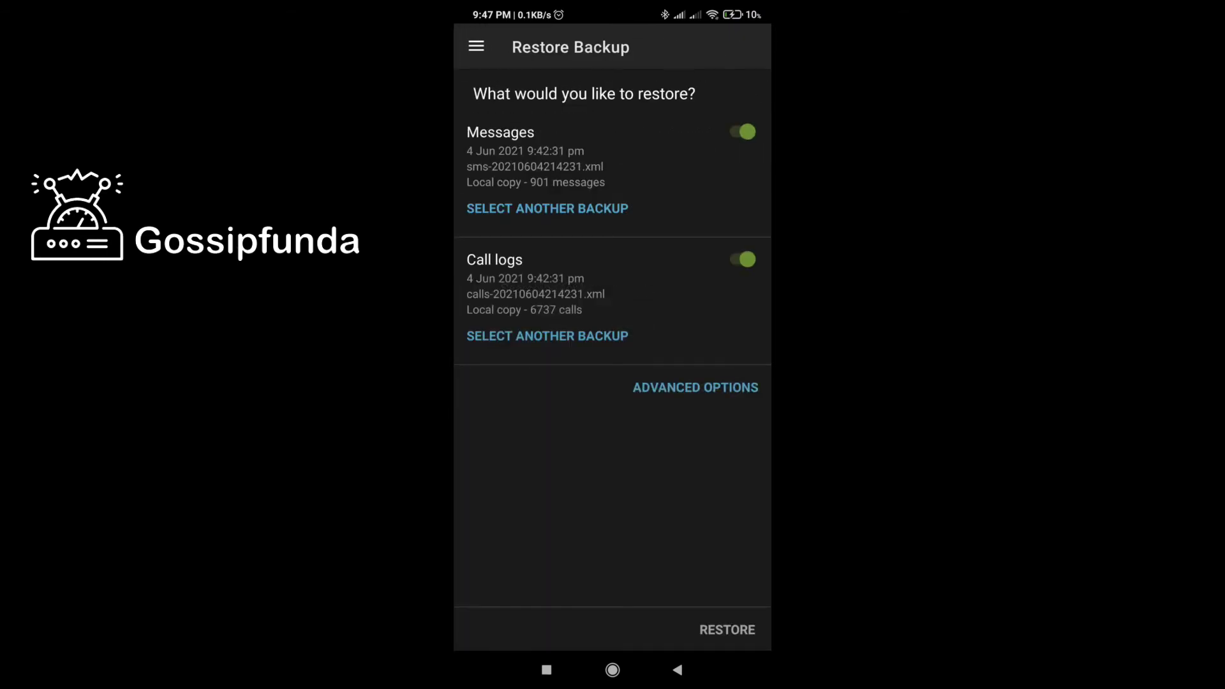
left_click(742, 259)
left_click(727, 630)
left_click(697, 429)
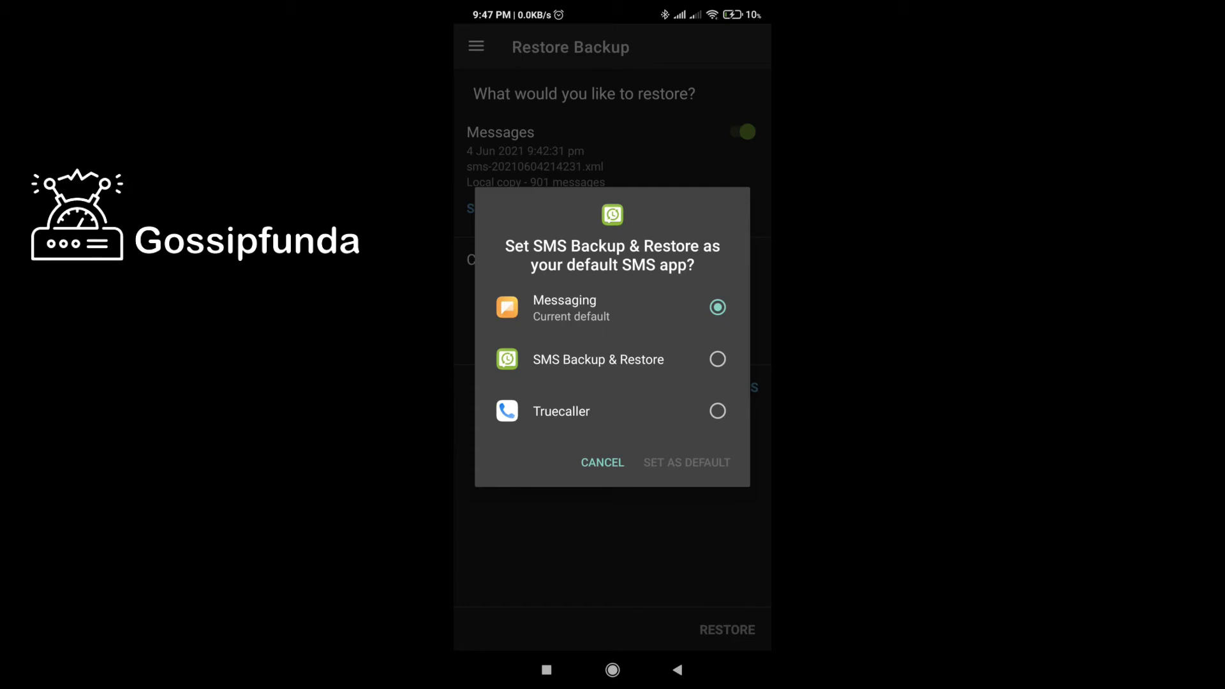
left_click(601, 463)
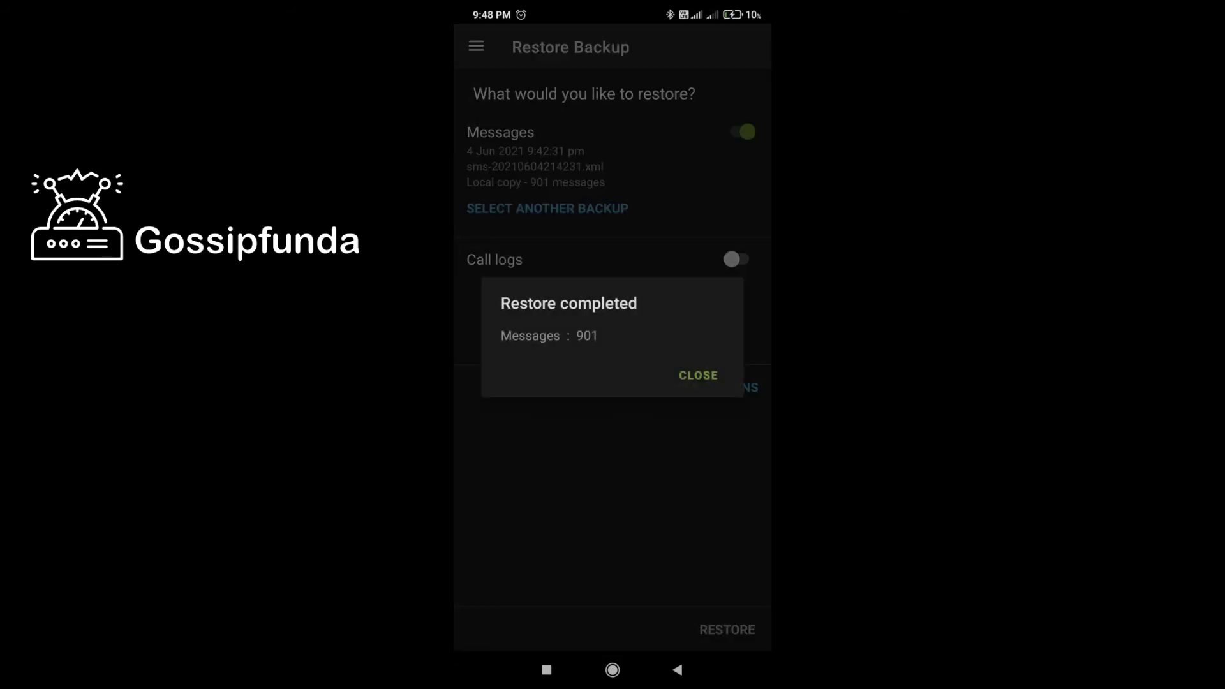
Dismiss the restore-complete and notice dialogs and return to the Home overview
left_click(698, 375)
left_click(698, 402)
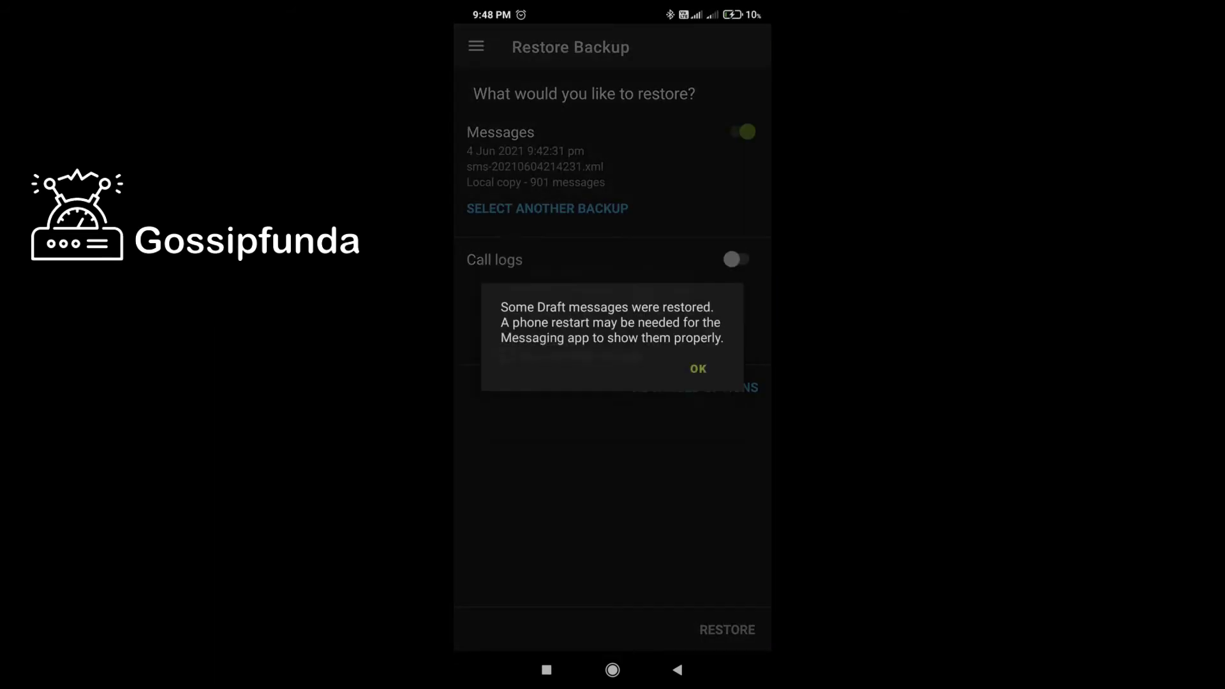
left_click(698, 368)
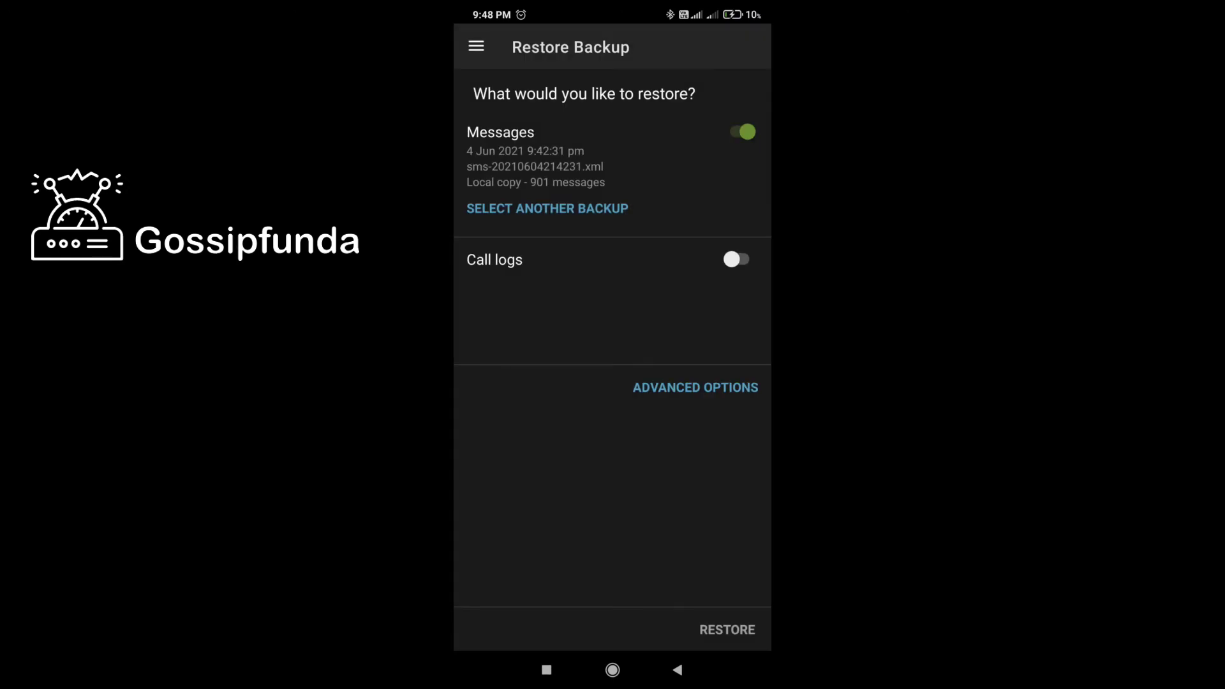
left_click(476, 46)
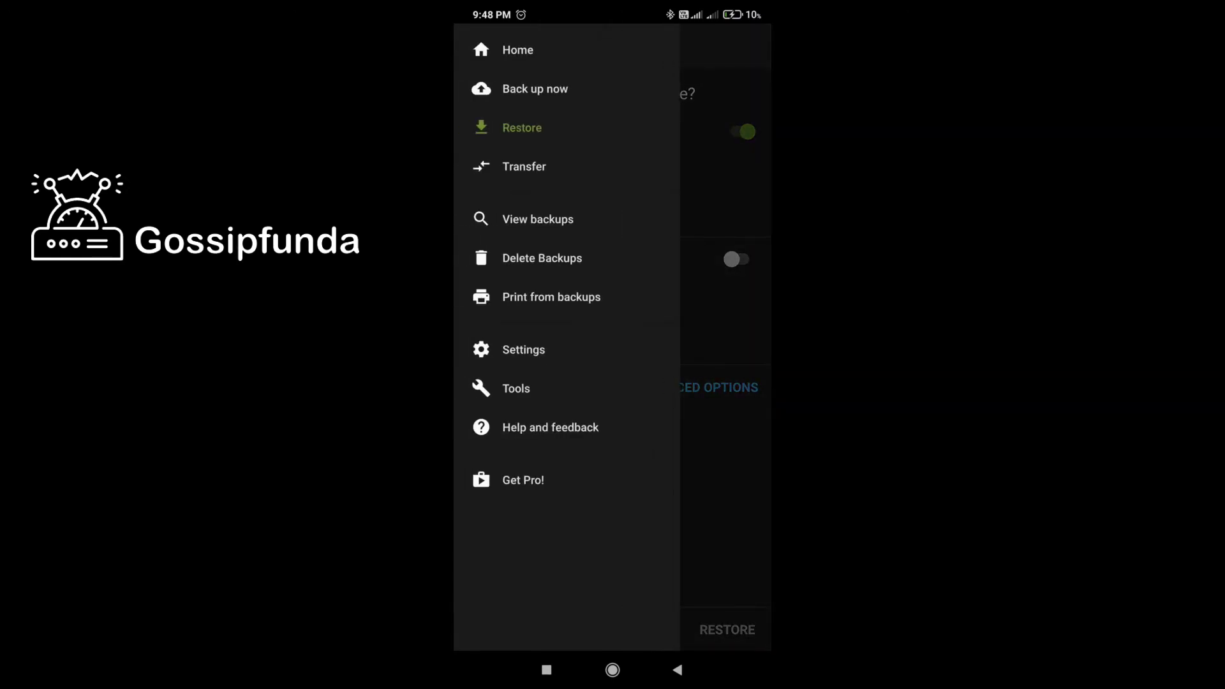
left_click(518, 50)
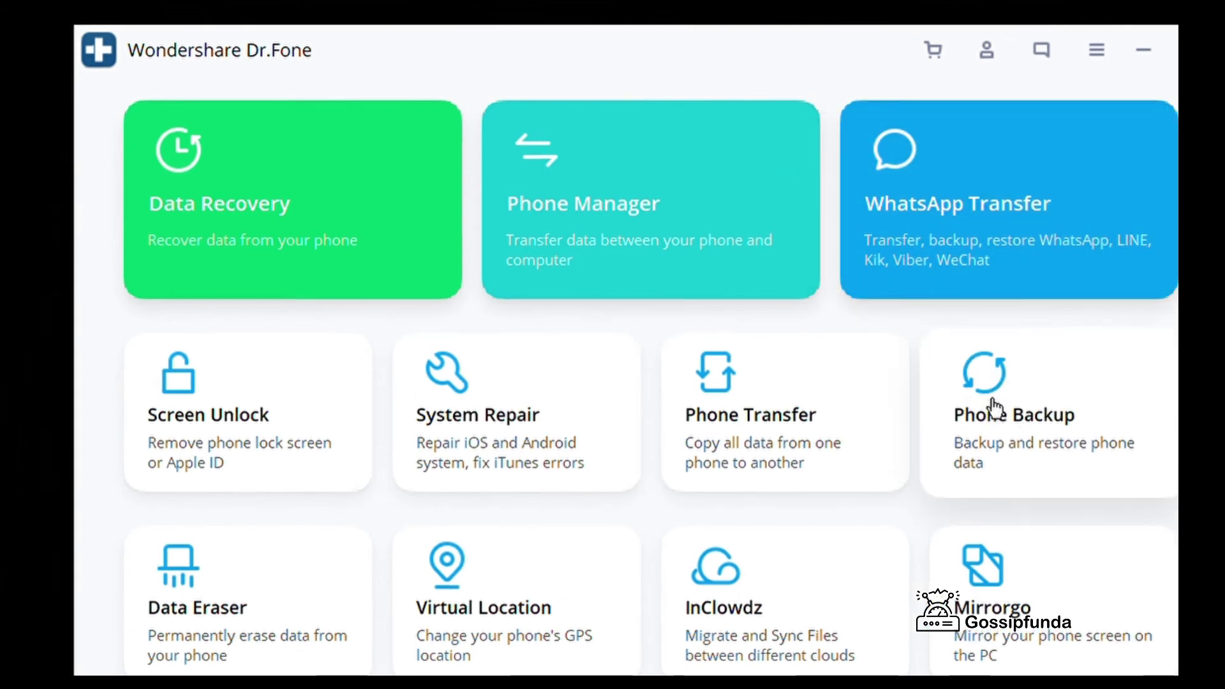
Open Phone Backup and page through the USB debugging instructions
left_click(994, 407)
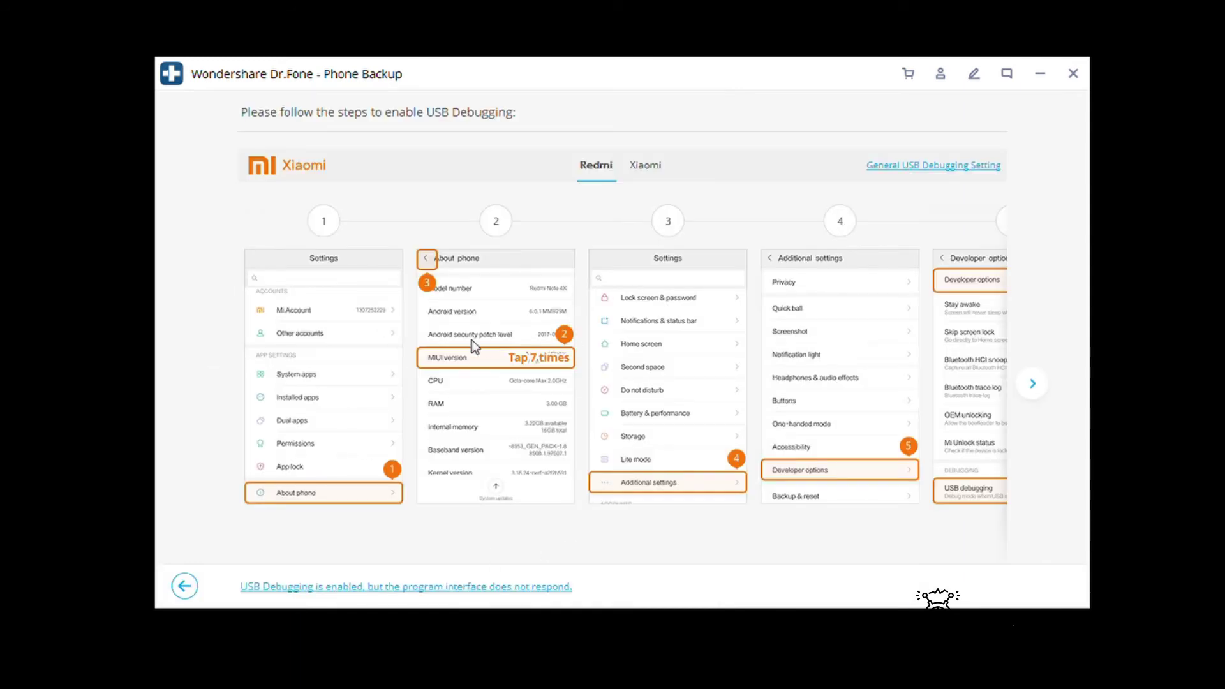
left_click(1031, 384)
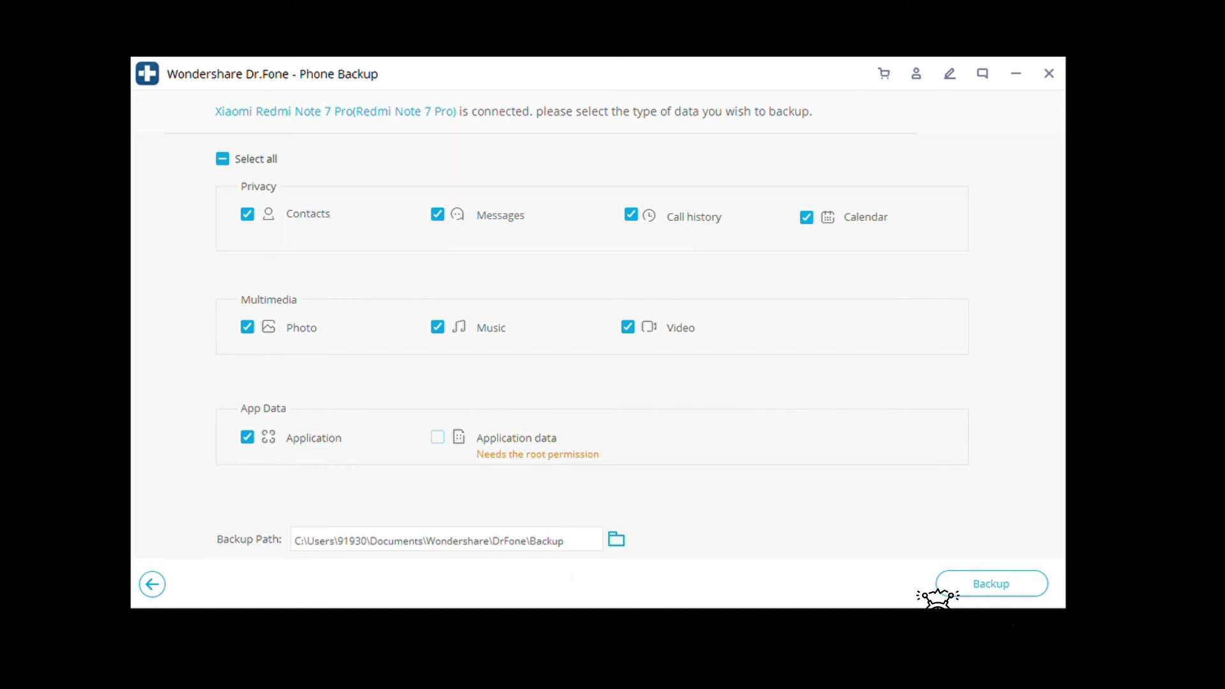
Deselect Photo, Music, Call history, Video, Calendar and Application, then back up only Messages
left_click(247, 326)
left_click(438, 326)
left_click(631, 214)
left_click(627, 326)
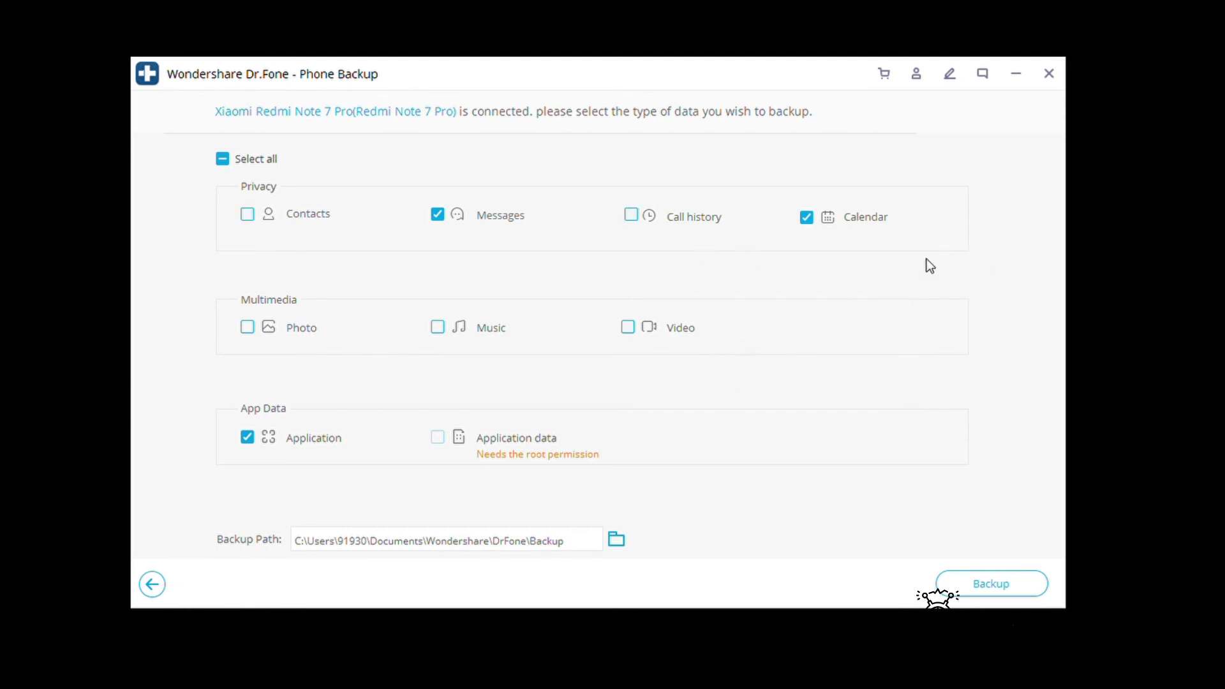
key("space")
key("space")
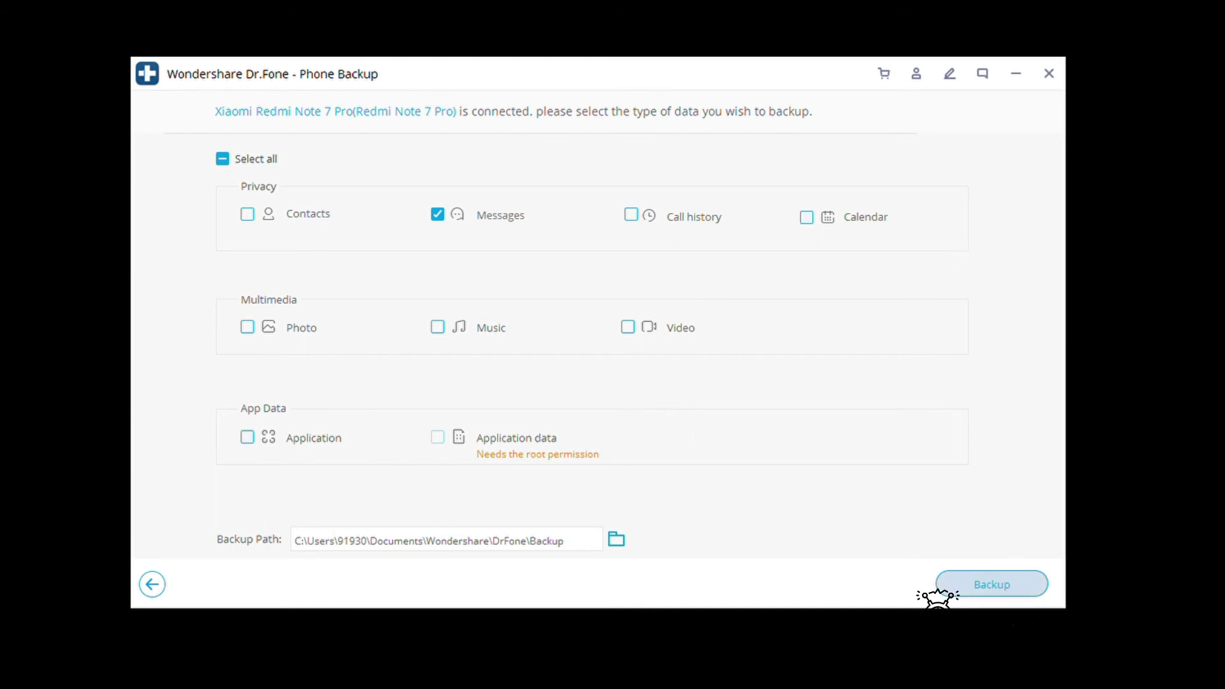
left_click(991, 583)
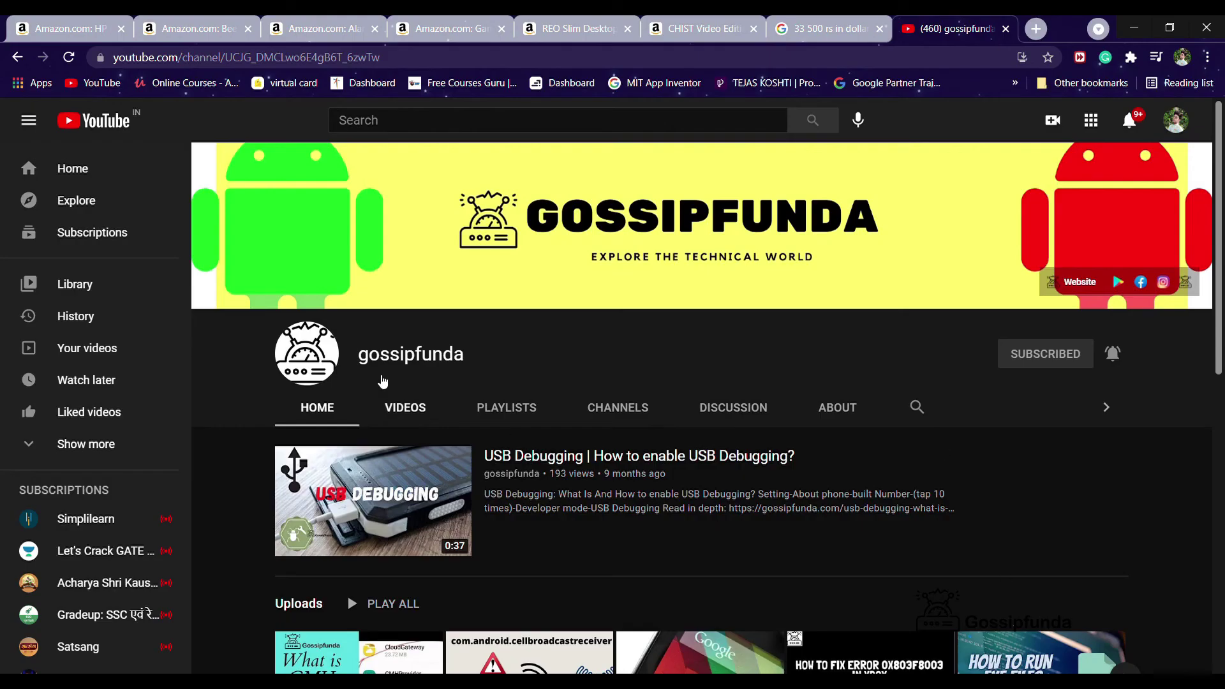
scroll(382, 383, "down", 2)
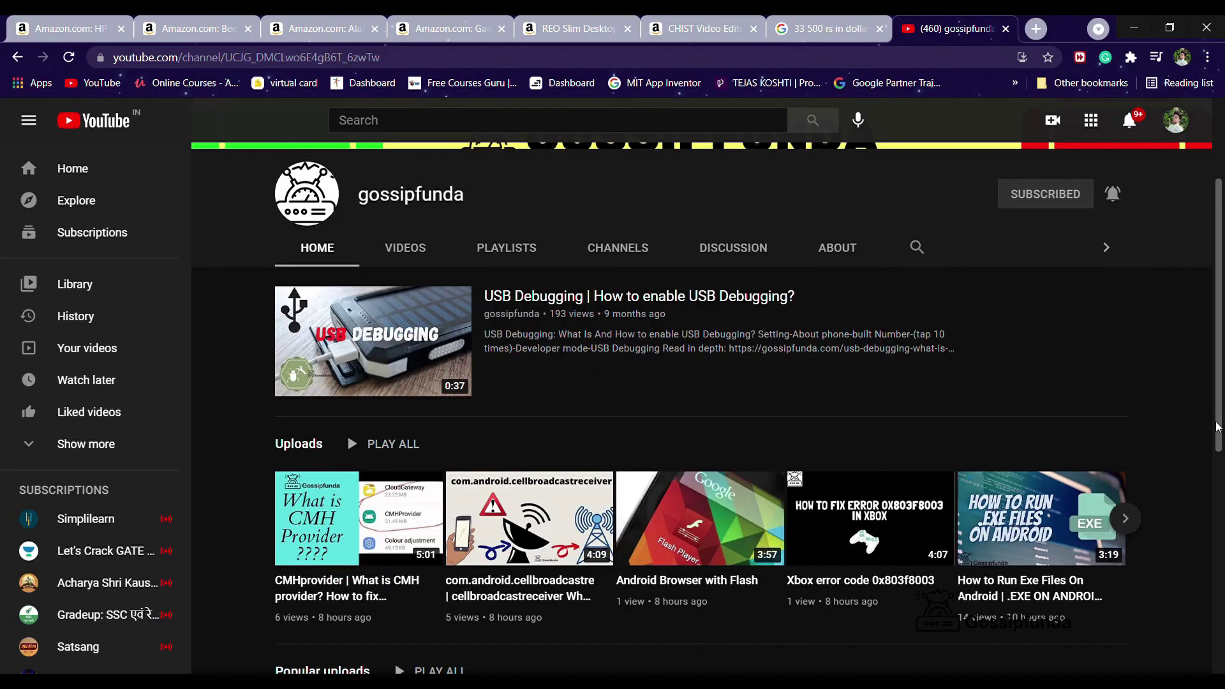
scroll(1210, 434, "down", 2)
scroll(1198, 457, "down", 1)
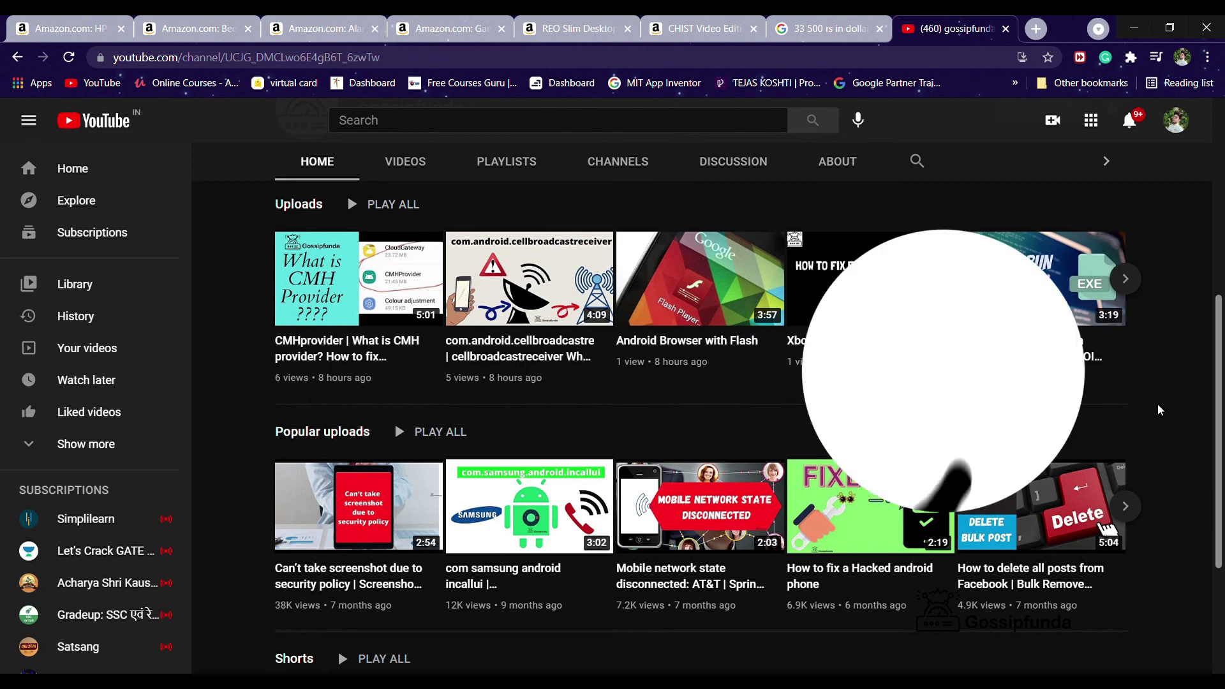
scroll(1192, 440, "up", 4)
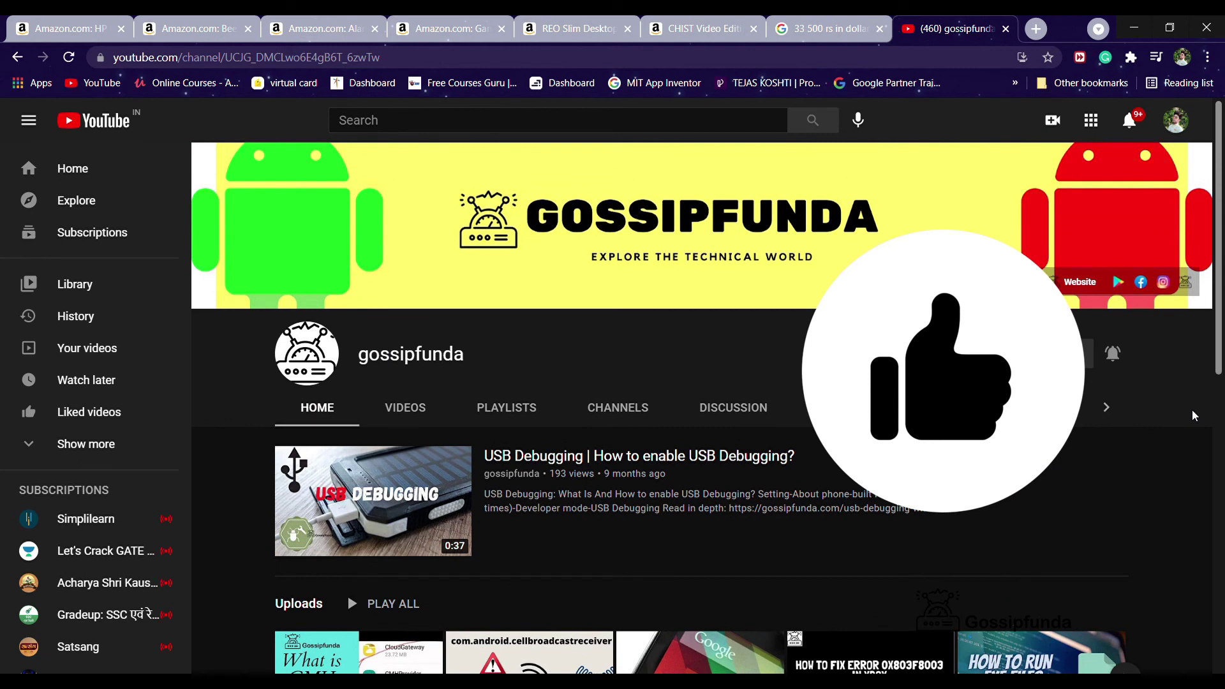